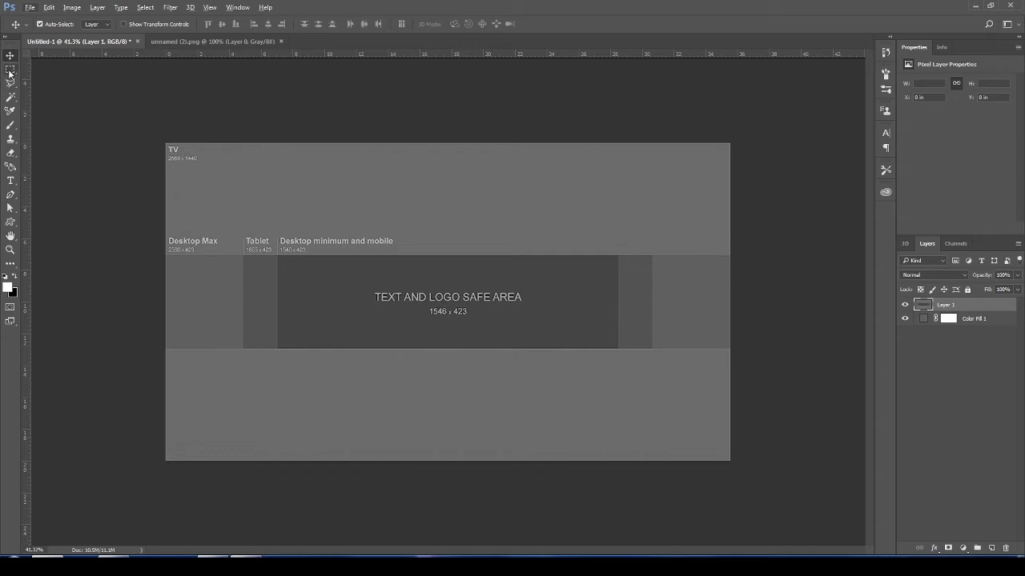
- Draw a rectangle about 2563 by 508 px over the area above the central band and fill it with medium grey
{"action": "left_click_drag", "start_coordinate": [11, 228], "coordinate": [49, 223]}
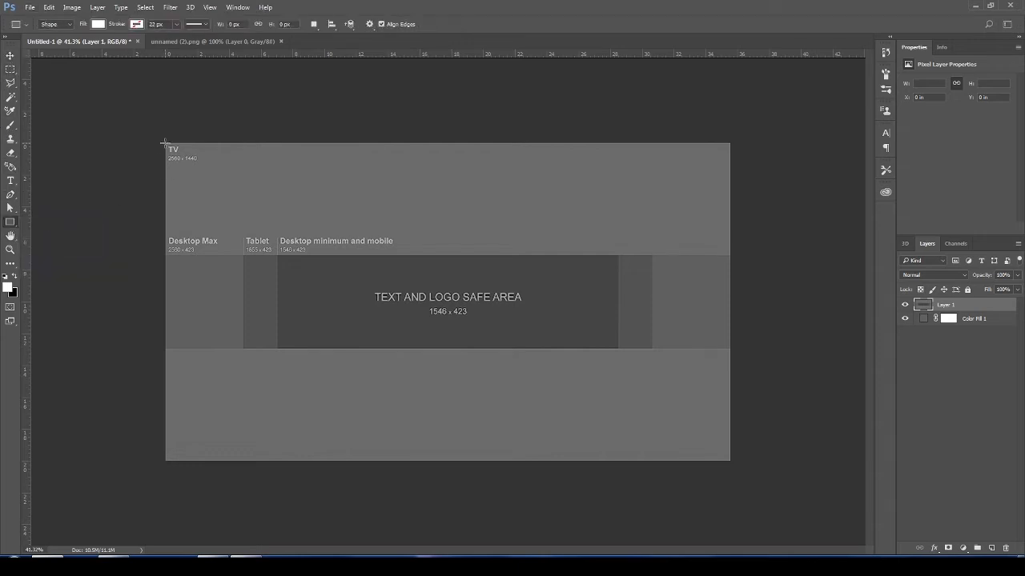
{"action": "left_click_drag", "start_coordinate": [165, 142], "coordinate": [728, 254]}
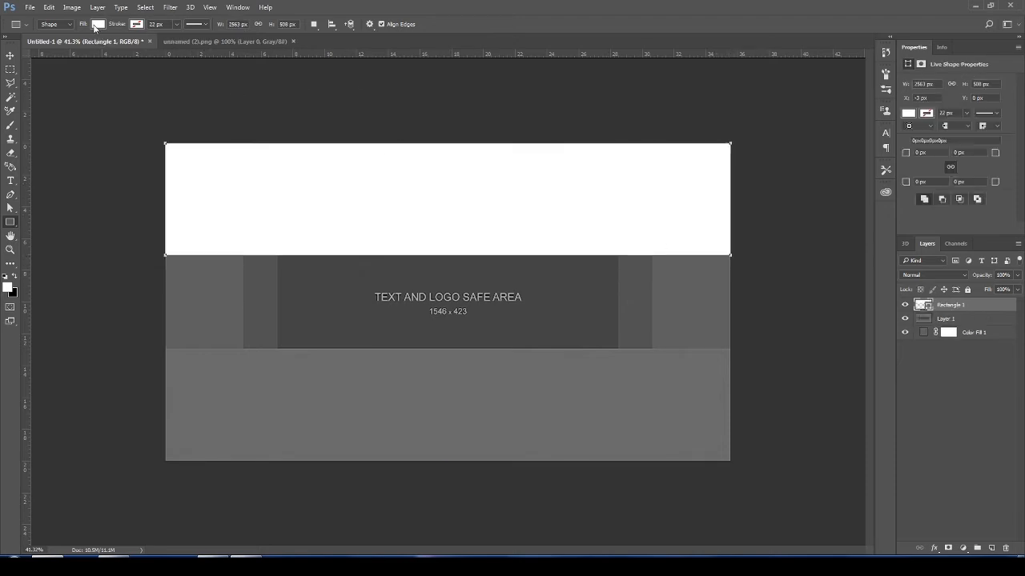
{"action": "left_click", "coordinate": [96, 24]}
{"action": "left_click", "coordinate": [69, 102]}
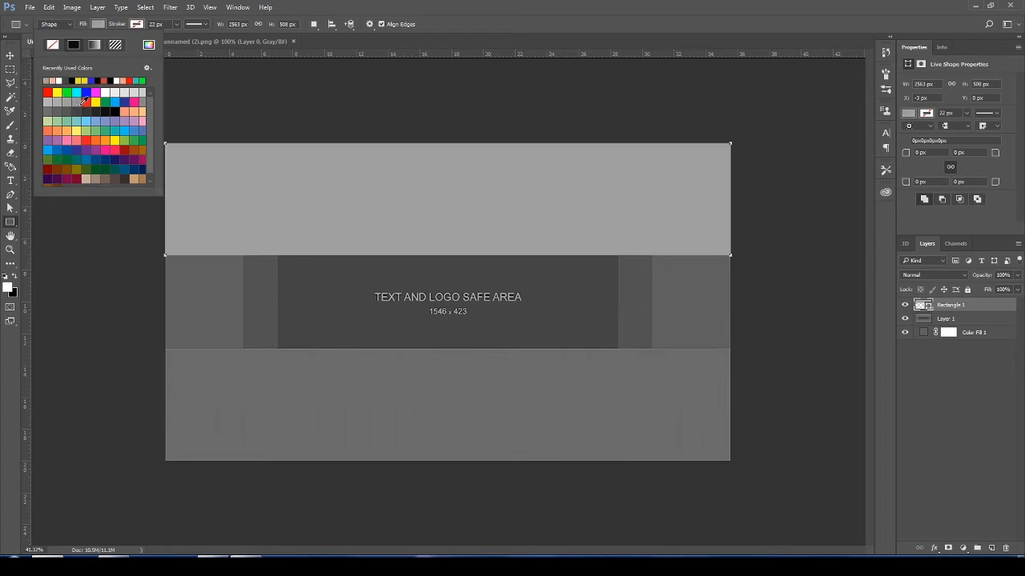
{"action": "left_click", "coordinate": [78, 104]}
{"action": "key", "text": "Return"}
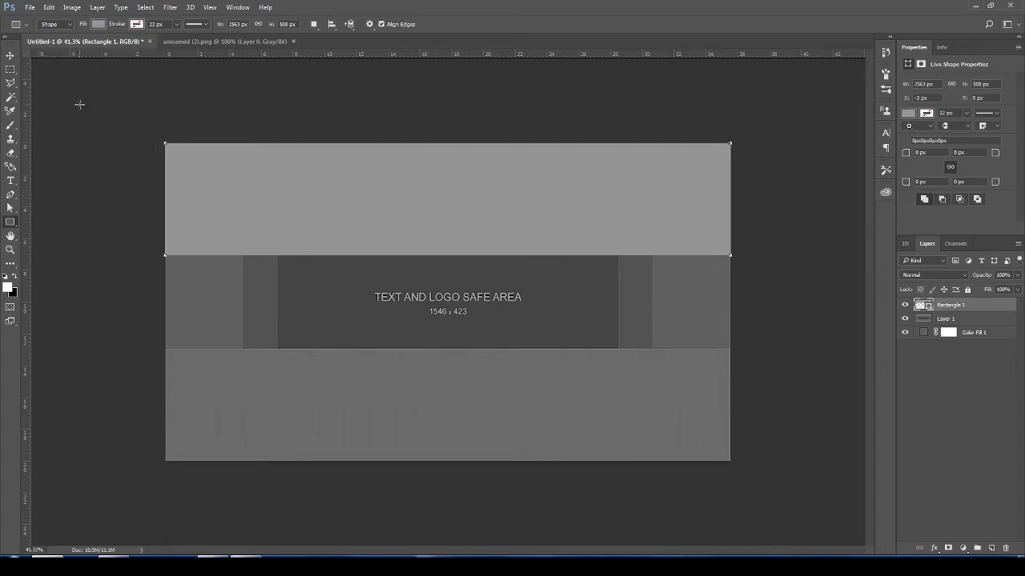
{"action": "key", "text": "Return"}
- Draw a second rectangle about 2573 by 515 px over the area below the band and merge both rectangle layers
{"action": "left_click_drag", "start_coordinate": [163, 348], "coordinate": [730, 461]}
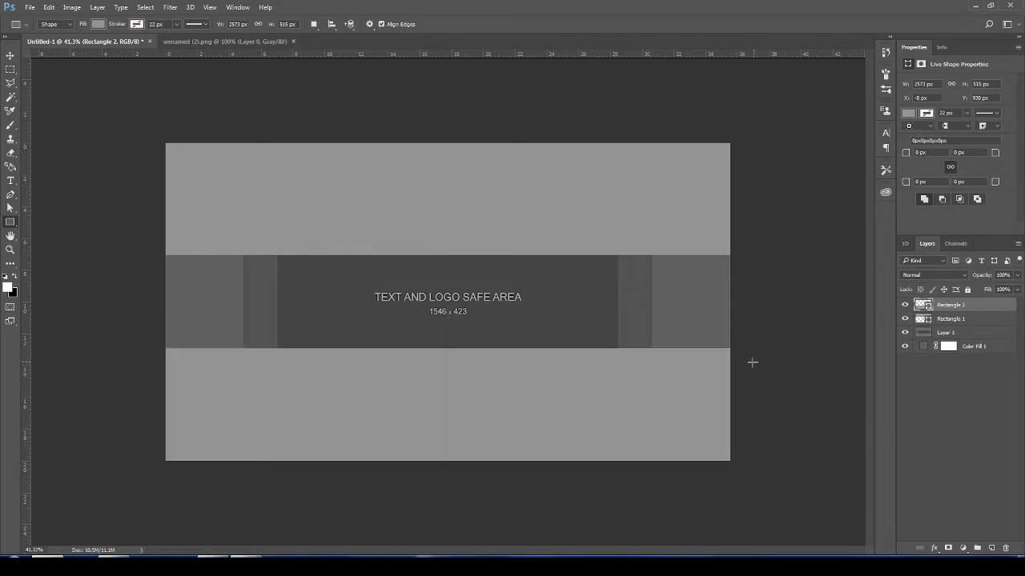
{"action": "left_click", "coordinate": [950, 319], "text": "shift"}
{"action": "key", "text": "ctrl+e"}
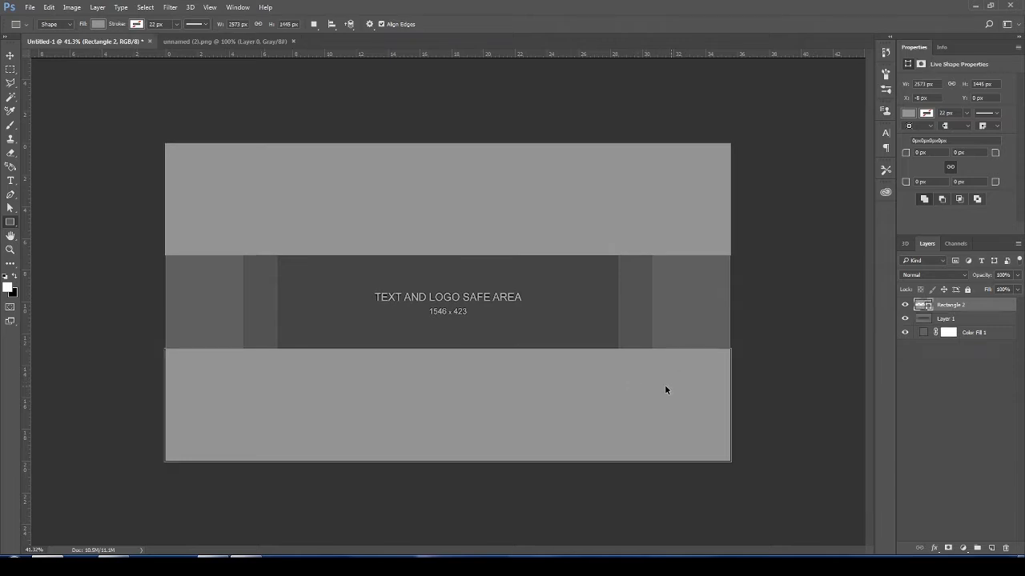
- Set the merged rectangles' fill colour to dark grey 666363
{"action": "double_click", "coordinate": [925, 307]}
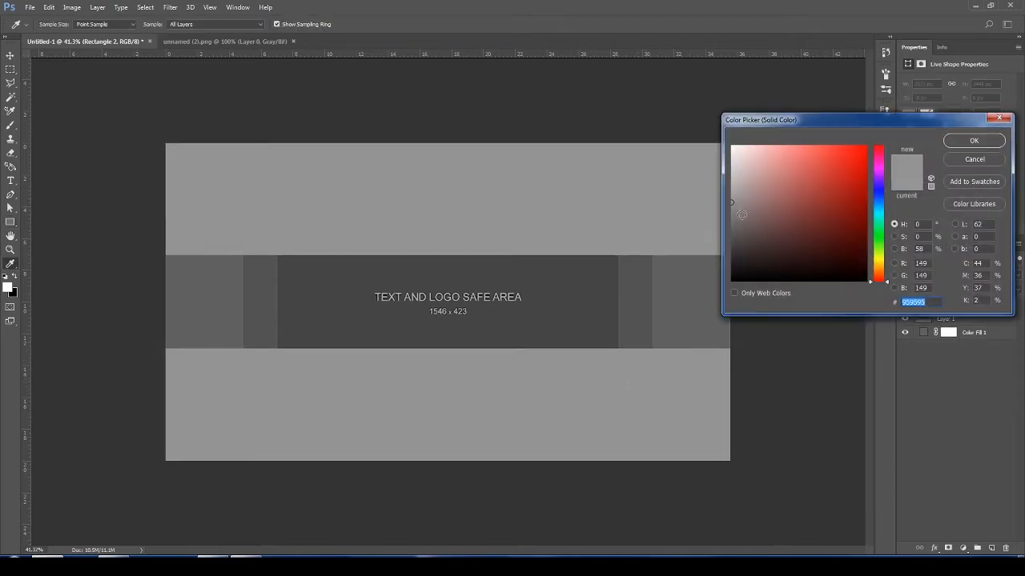
{"action": "left_click_drag", "start_coordinate": [742, 214], "coordinate": [734, 227]}
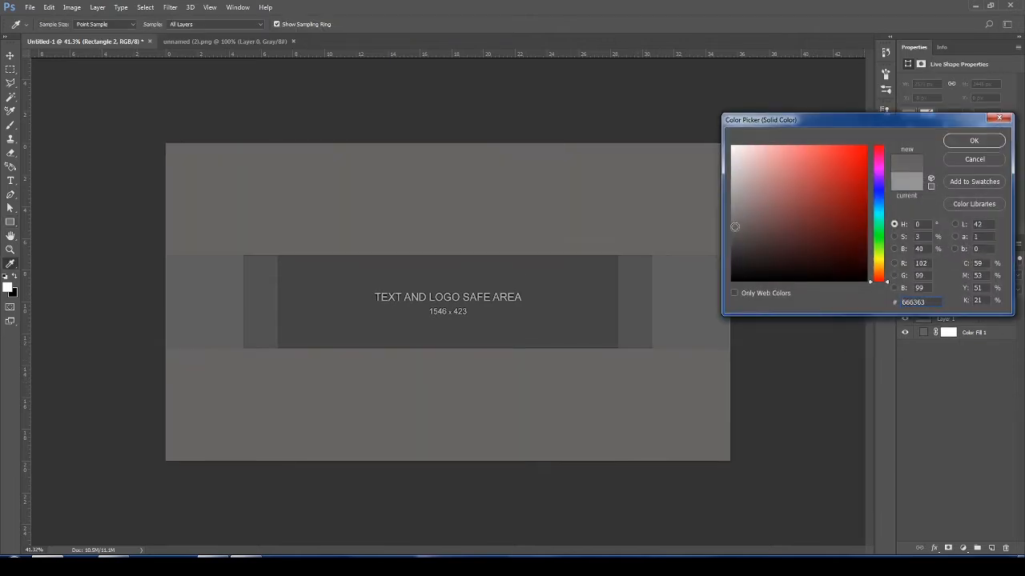
{"action": "key", "text": "Return"}
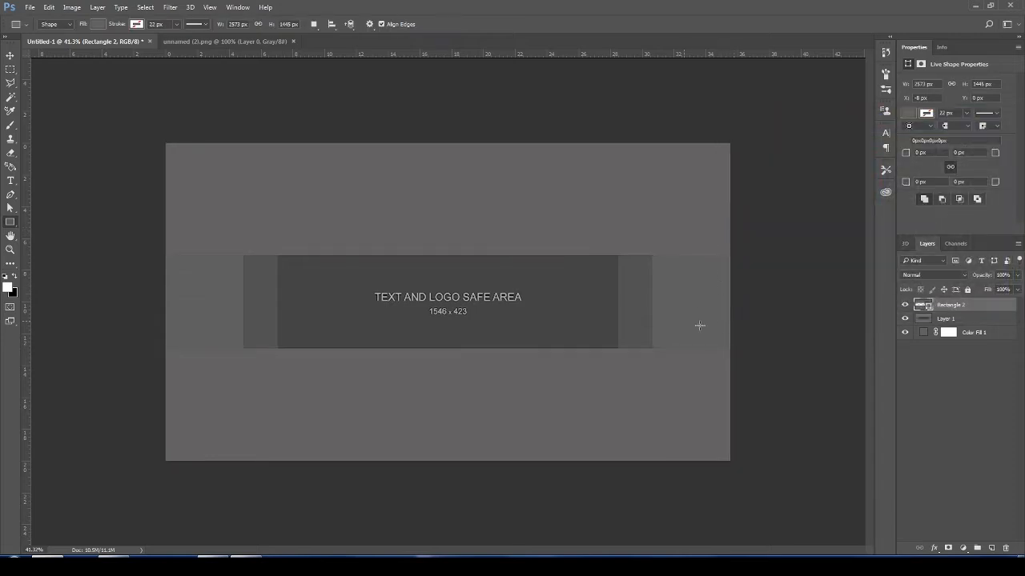
- Directly above Layer 1, draw a white house-shaped pentagon custom shape about 714 by 902 px and set its opacity to 32%
{"action": "left_click", "coordinate": [962, 320]}
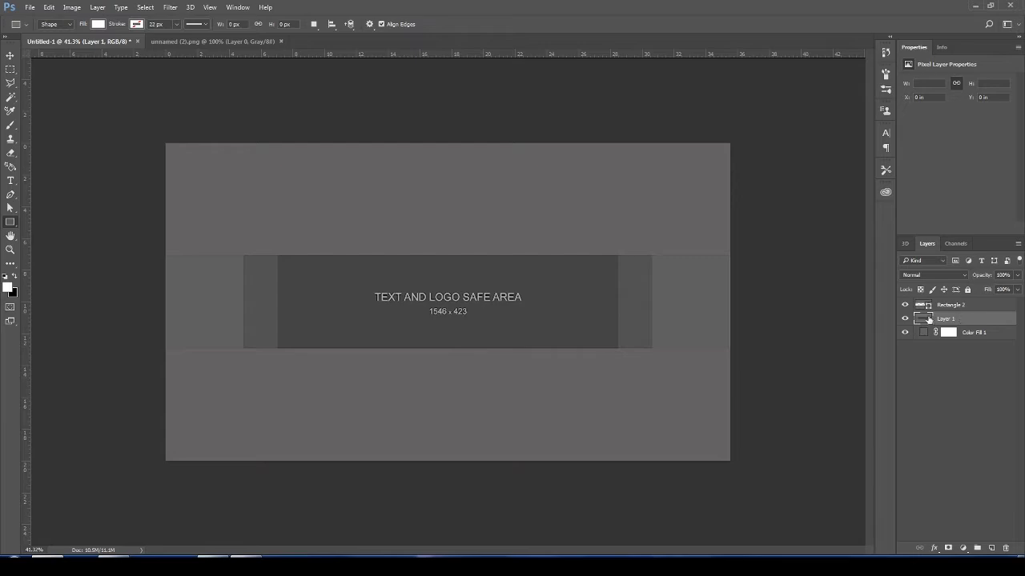
{"action": "right_click", "coordinate": [11, 223]}
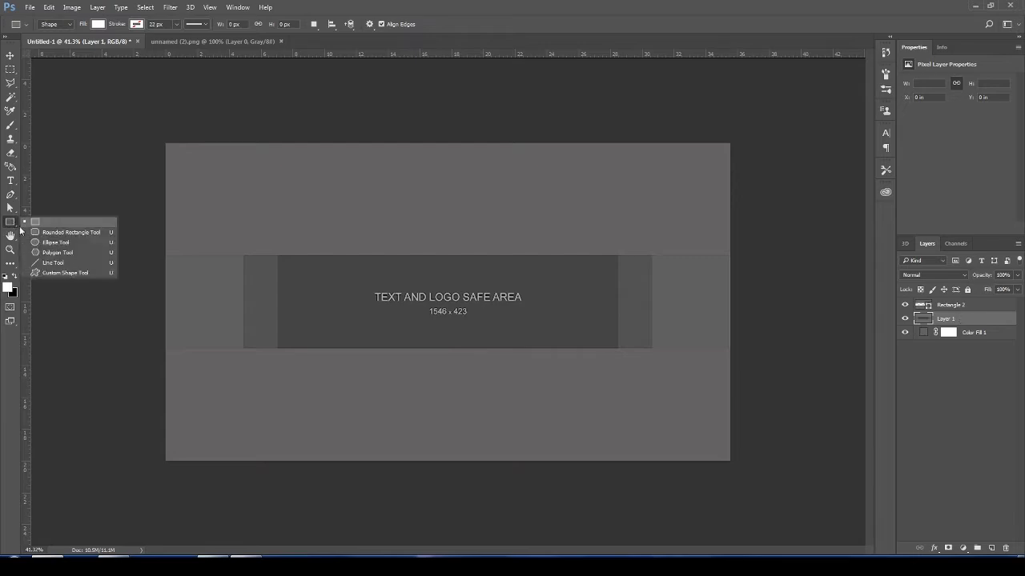
{"action": "left_click", "coordinate": [63, 274]}
{"action": "left_click", "coordinate": [417, 24]}
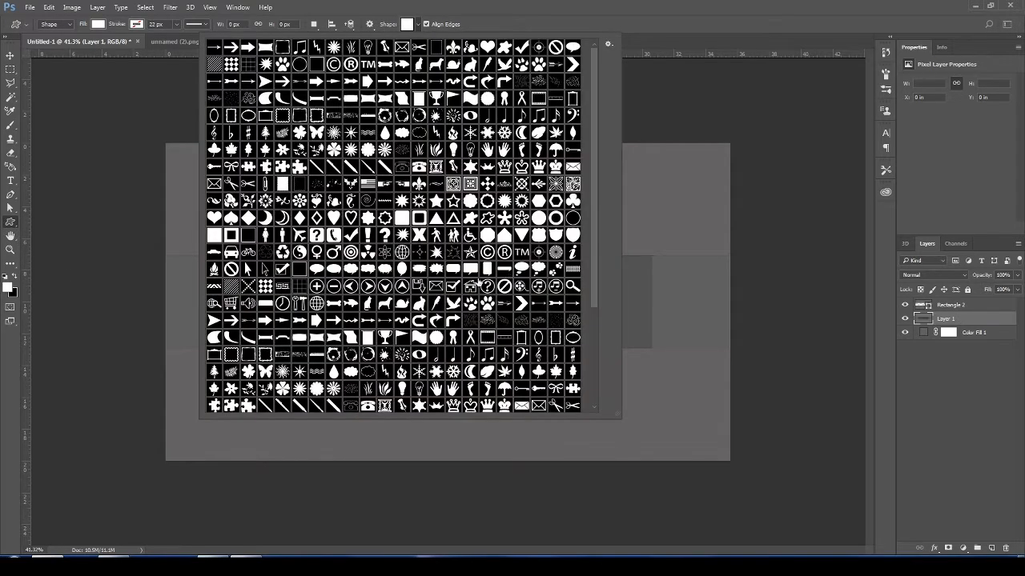
{"action": "left_click", "coordinate": [505, 234]}
{"action": "key", "text": "Return"}
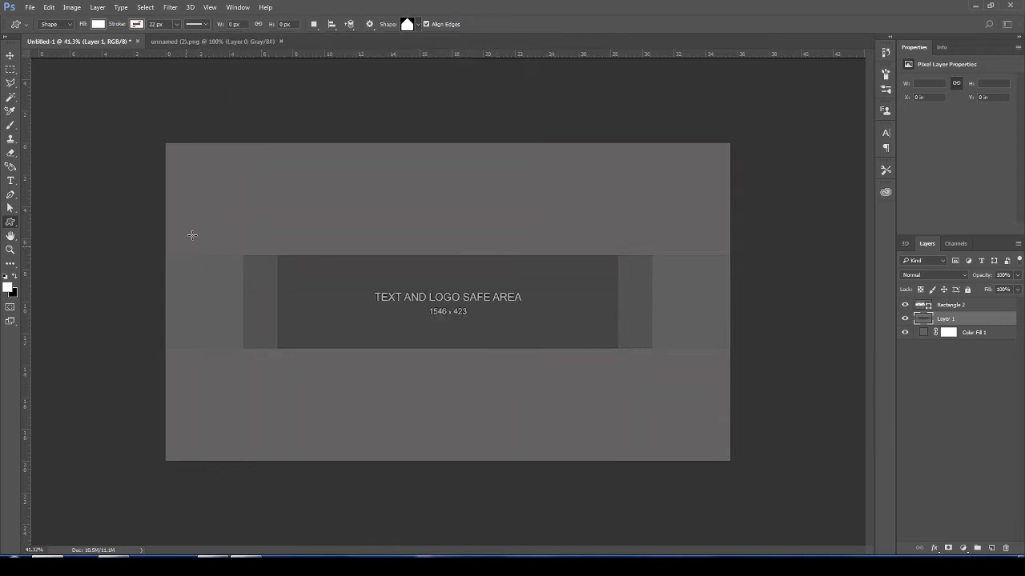
{"action": "left_click_drag", "start_coordinate": [171, 256], "coordinate": [327, 454]}
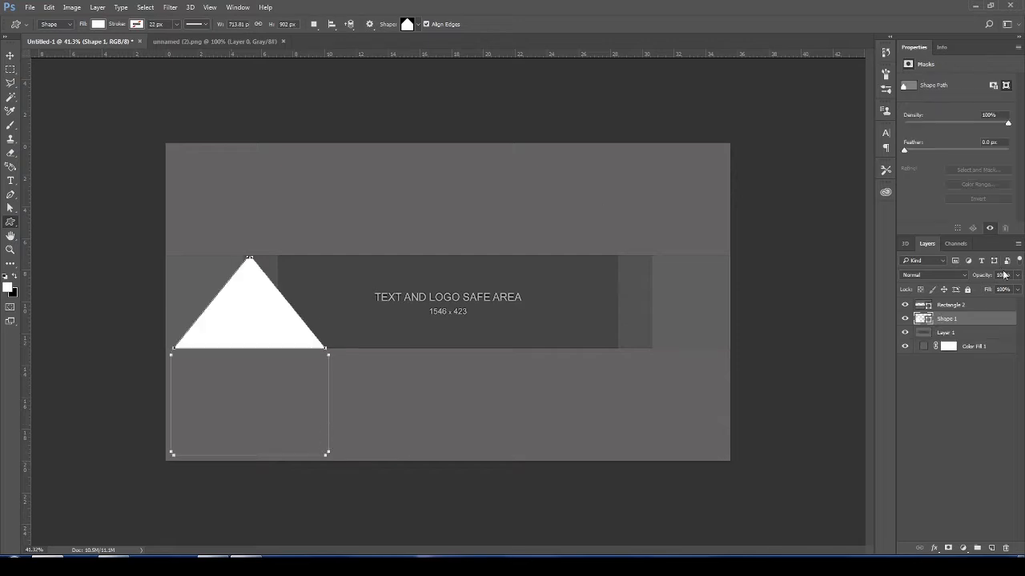
{"action": "type", "text": "32"}
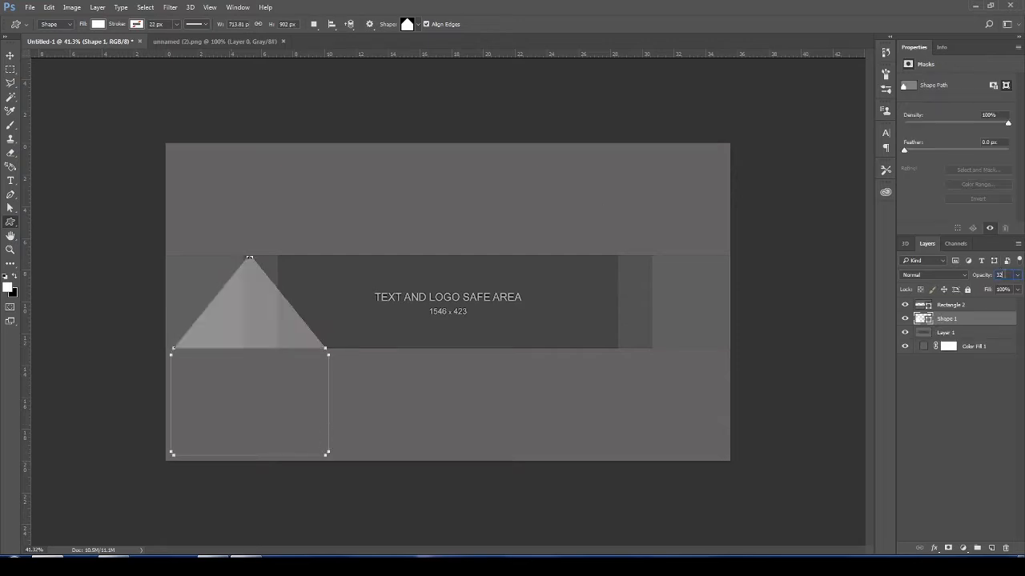
{"action": "key", "text": "Return"}
- Rotate the pentagon 90° clockwise, move it to the left end of the band and enlarge it to about 130% by 102%
{"action": "key", "text": "v"}
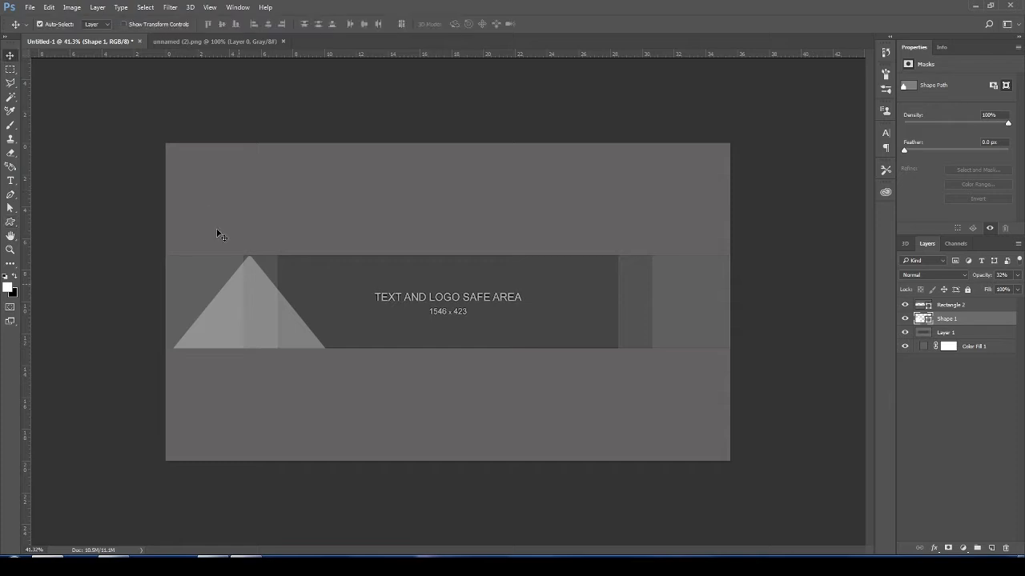
{"action": "key", "text": "ctrl+t"}
{"action": "left_click_drag", "start_coordinate": [248, 314], "coordinate": [614, 289]}
{"action": "right_click", "coordinate": [614, 304]}
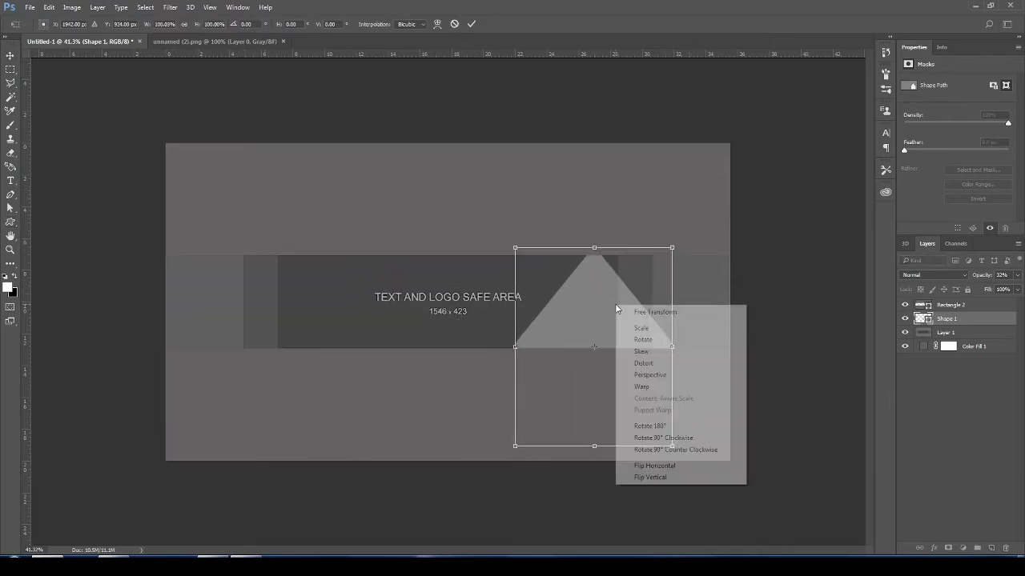
{"action": "left_click", "coordinate": [655, 440]}
{"action": "left_click_drag", "start_coordinate": [597, 313], "coordinate": [251, 297]}
{"action": "left_click_drag", "start_coordinate": [338, 414], "coordinate": [342, 460]}
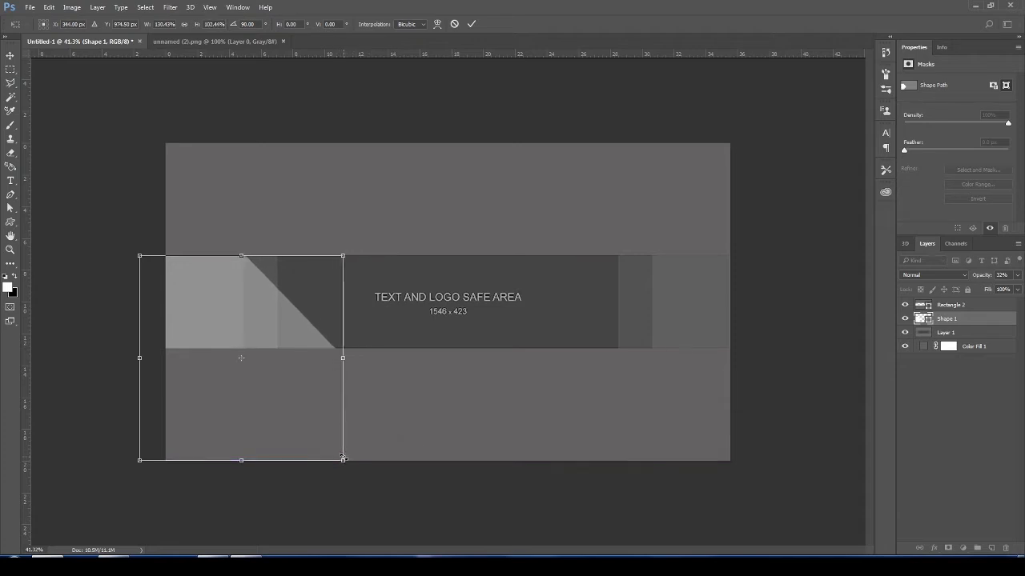
{"action": "key", "text": "Return"}
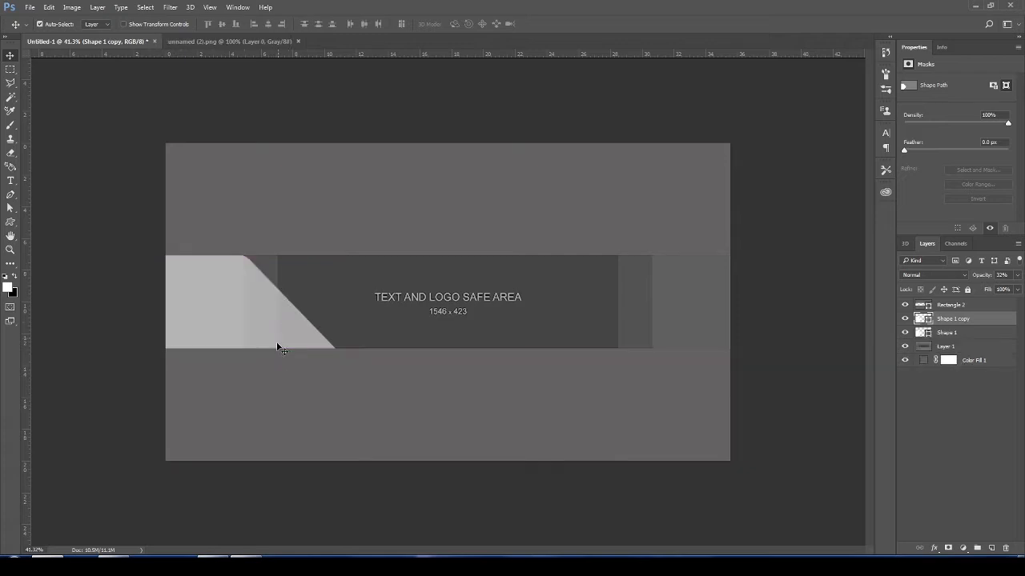
- Duplicate the slanted shape onto the right end of the band and start a free transform on the copy
{"action": "left_click_drag", "start_coordinate": [288, 320], "coordinate": [697, 322]}
{"action": "right_click", "coordinate": [676, 321]}
{"action": "key", "text": "Escape"}
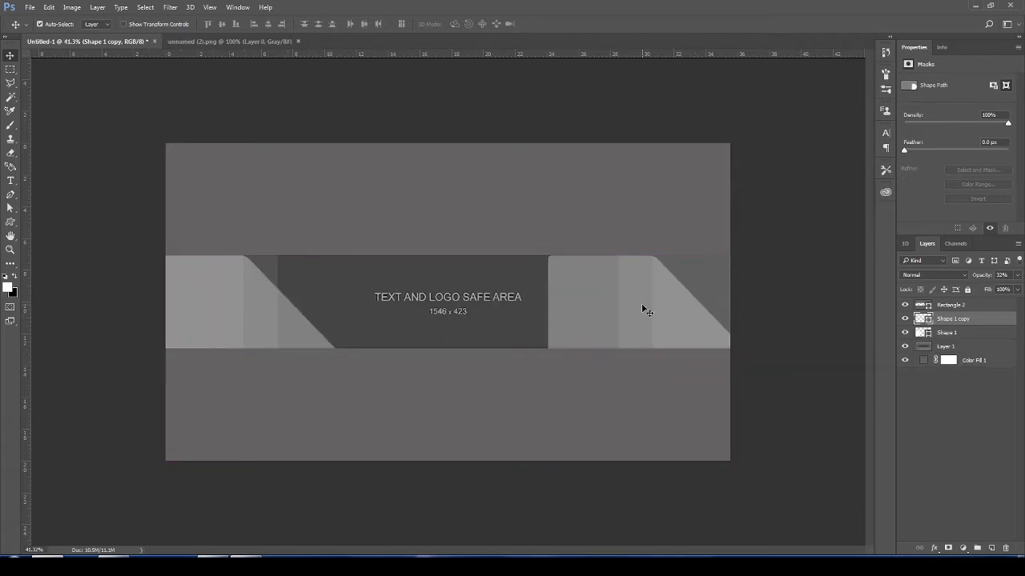
{"action": "key", "text": "ctrl+t"}
- Try rotating the copied shape in 90° turns and flipping it to make its slope face the centre
{"action": "right_click", "coordinate": [677, 323]}
{"action": "left_click", "coordinate": [712, 435]}
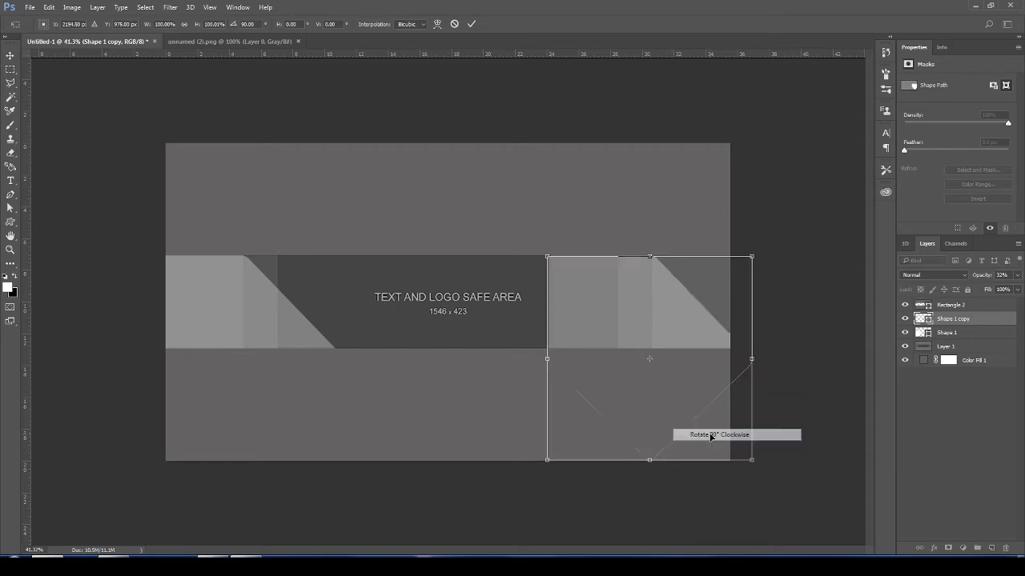
{"action": "right_click", "coordinate": [684, 337]}
{"action": "left_click", "coordinate": [717, 457]}
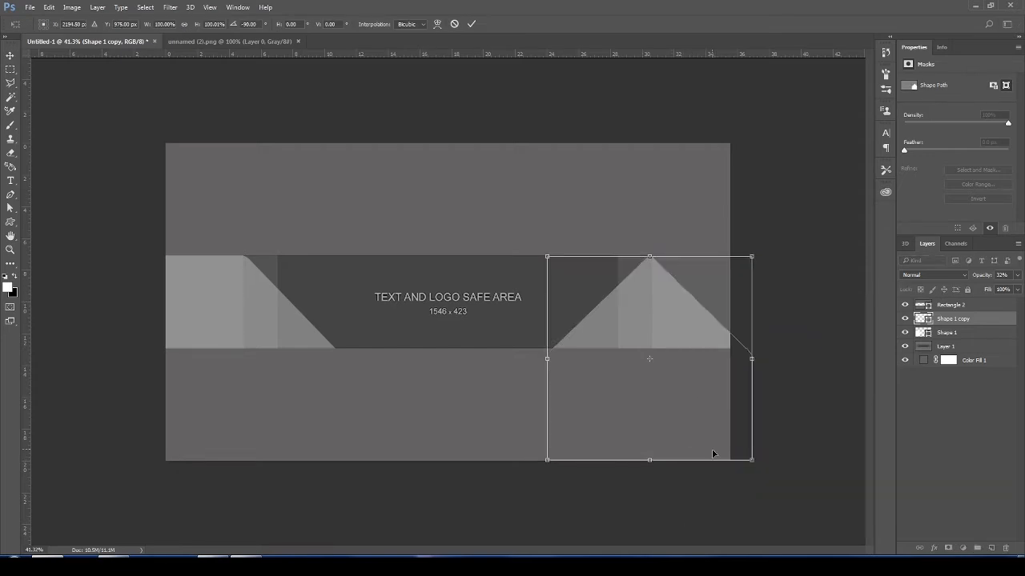
{"action": "right_click", "coordinate": [683, 327]}
{"action": "left_click", "coordinate": [712, 485]}
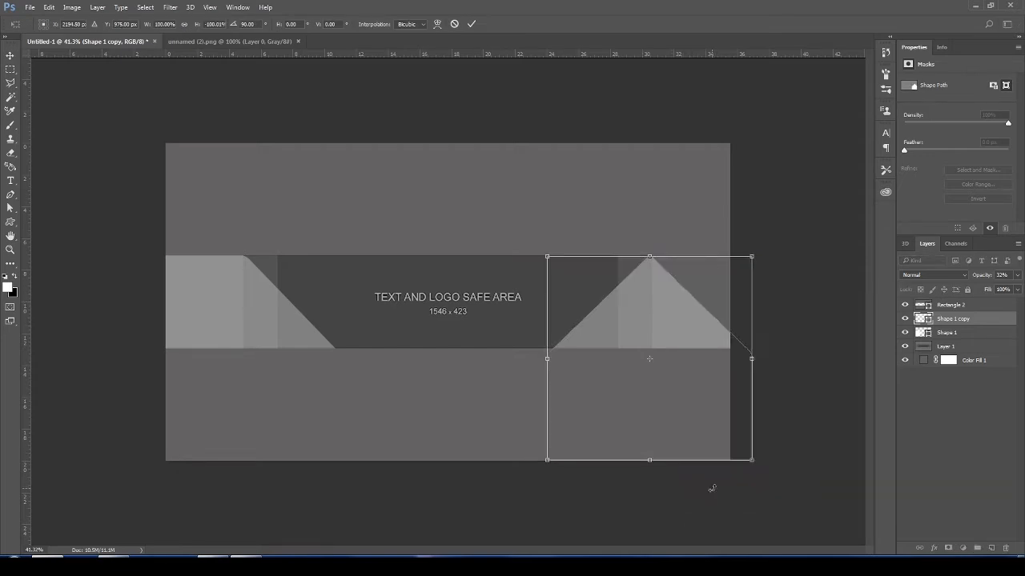
{"action": "right_click", "coordinate": [666, 324]}
{"action": "left_click", "coordinate": [701, 494]}
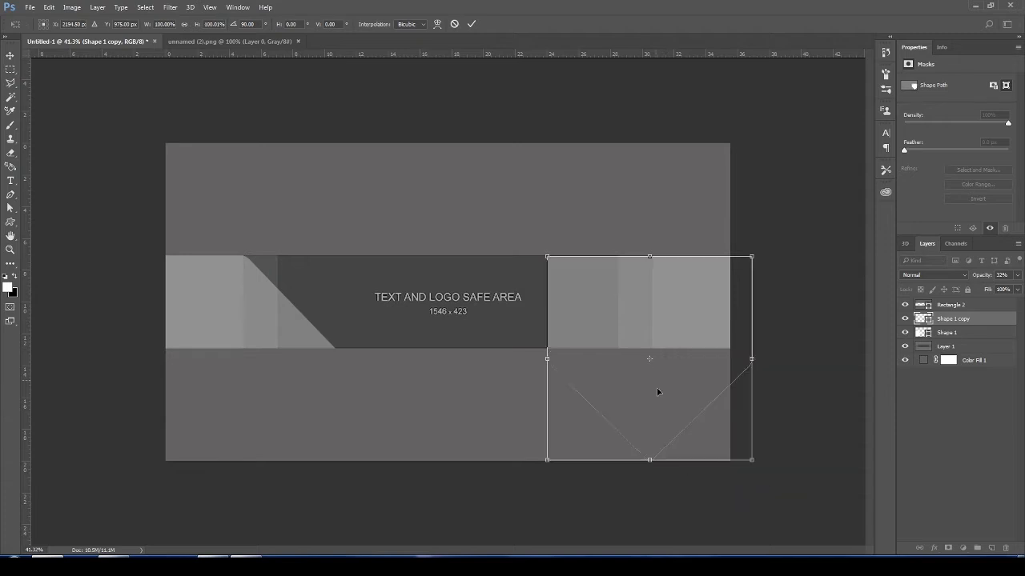
{"action": "right_click", "coordinate": [608, 295]}
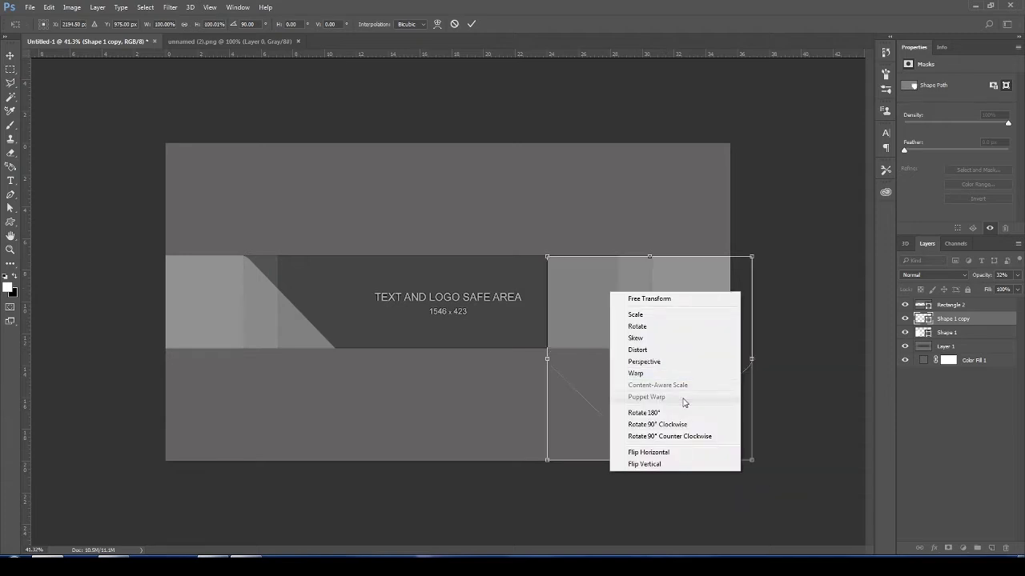
{"action": "left_click", "coordinate": [662, 436]}
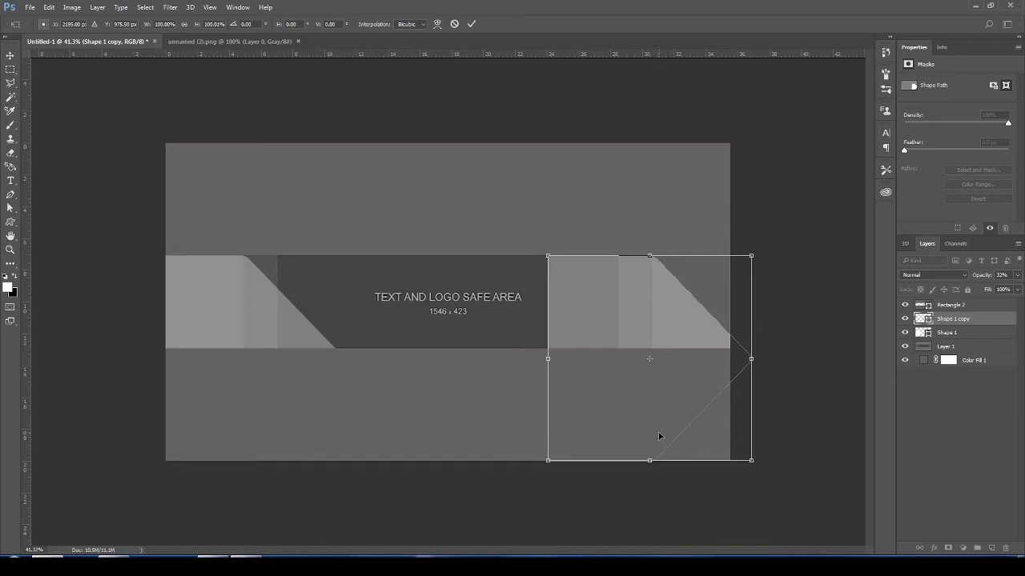
- Flip the copied shape horizontally and shift it right so its centre sits at about X 2228 px
{"action": "right_click", "coordinate": [645, 320]}
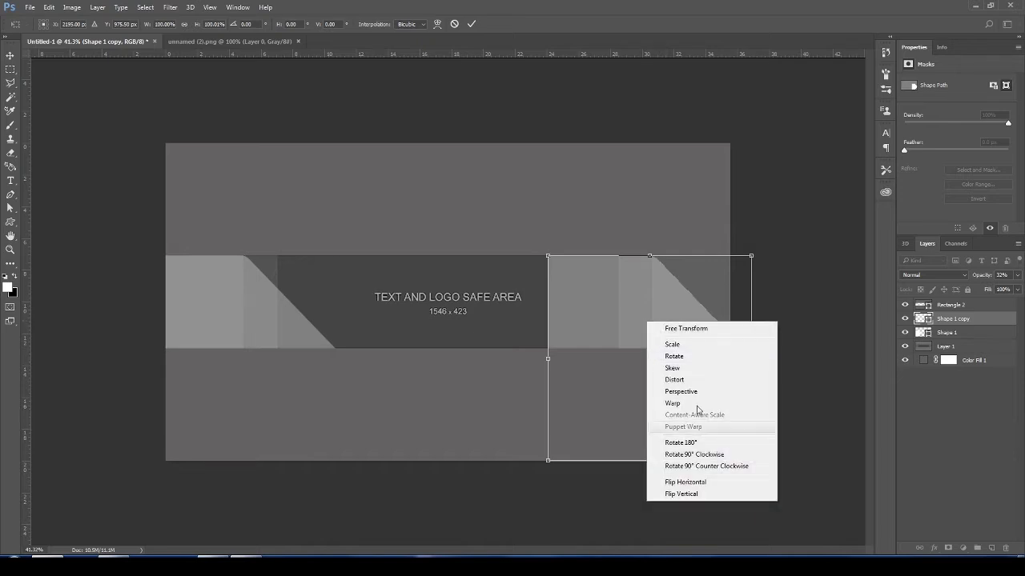
{"action": "left_click", "coordinate": [687, 482]}
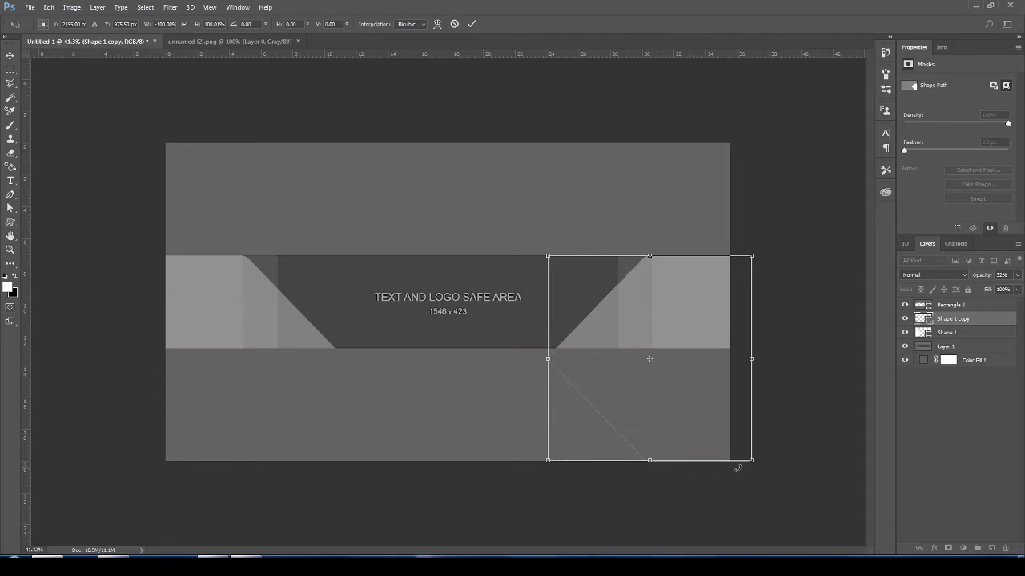
{"action": "mouse_move", "coordinate": [685, 342]}
{"action": "left_mouse_down"}
{"action": "mouse_move", "coordinate": [677, 338]}
{"action": "mouse_move", "coordinate": [692, 337]}
{"action": "left_mouse_up"}
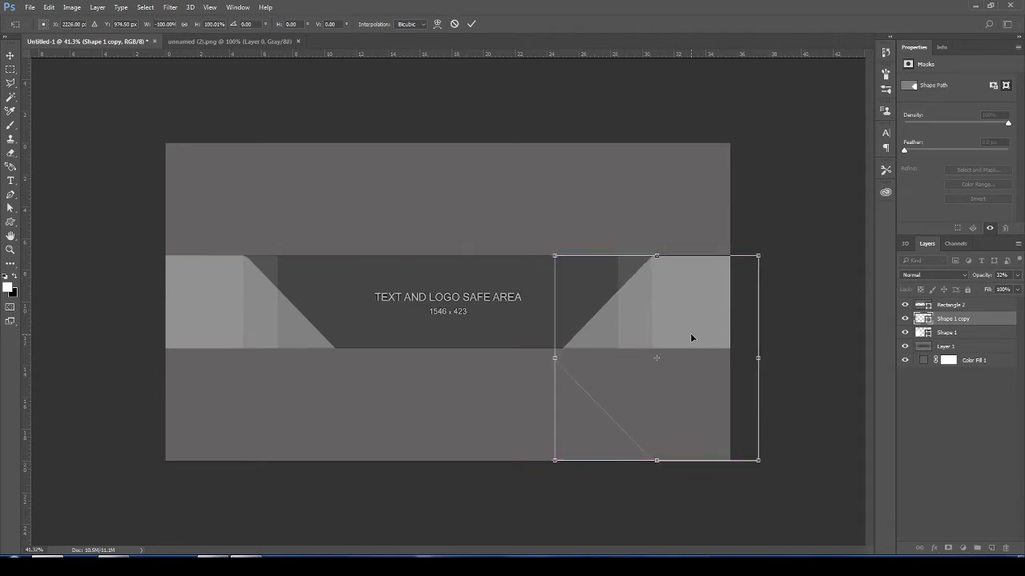
{"action": "key", "text": "Right"}
{"action": "key", "text": "Right"}
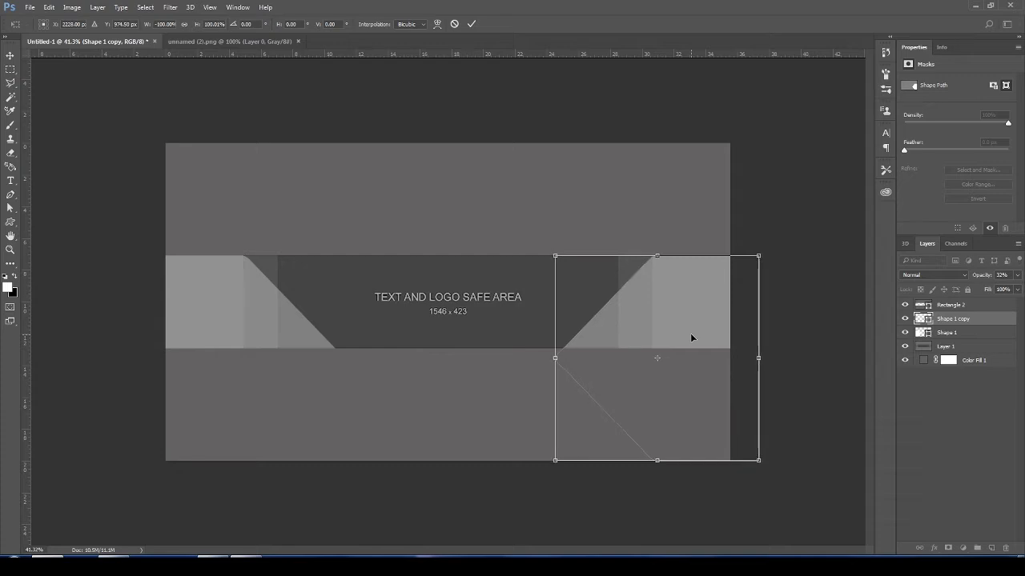
{"action": "key", "text": "Return"}
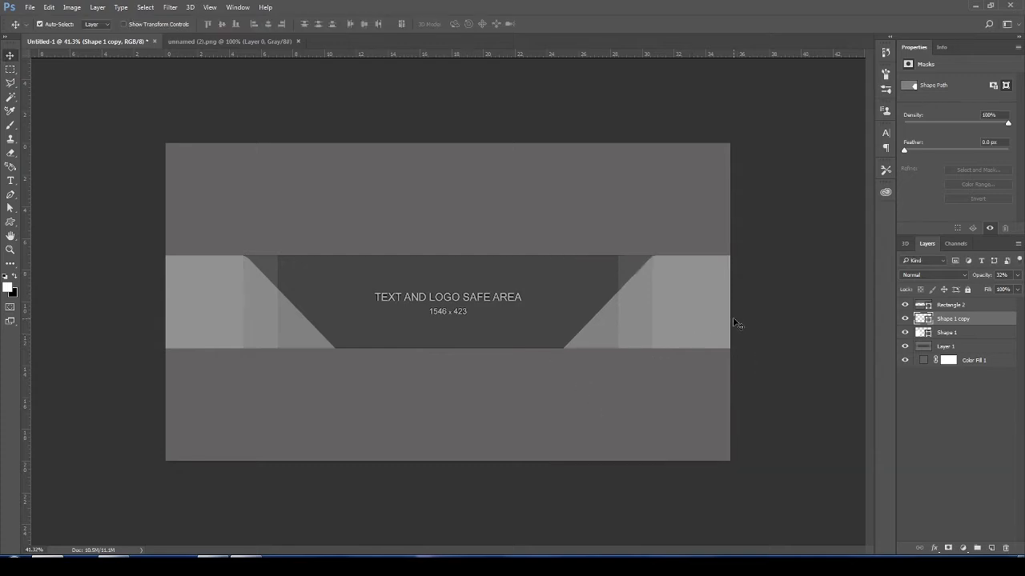
- Nudge both slanted shapes so their upper corners line up with the outer edges of the tablet area
{"action": "key", "text": "Left"}
{"action": "key", "text": "Left"}
{"action": "key", "text": "Left"}
{"action": "key", "text": "Left"}
{"action": "key", "text": "Left"}
{"action": "key", "text": "Left"}
{"action": "key", "text": "Left"}
{"action": "key", "text": "Left"}
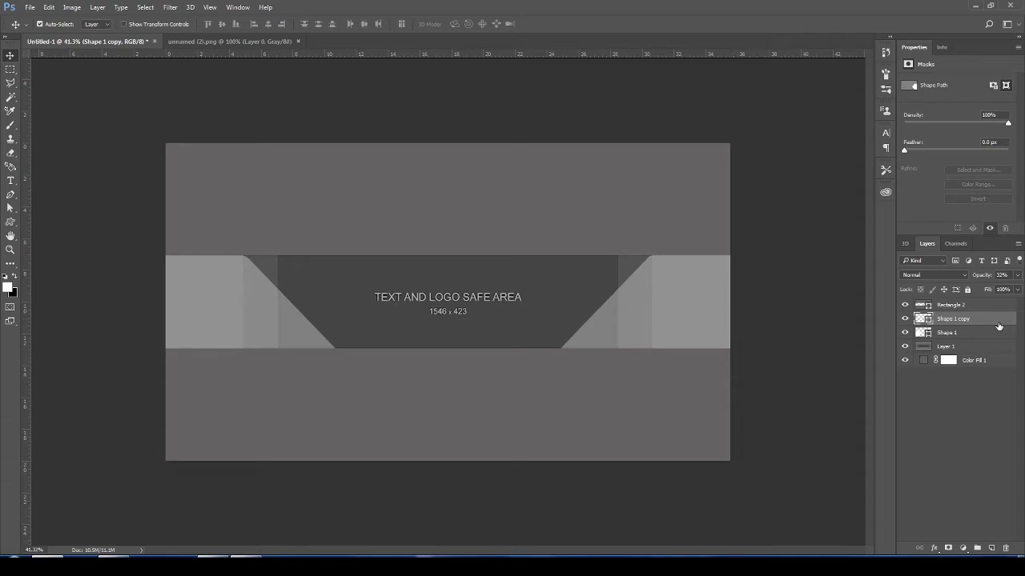
{"action": "left_click", "coordinate": [960, 333]}
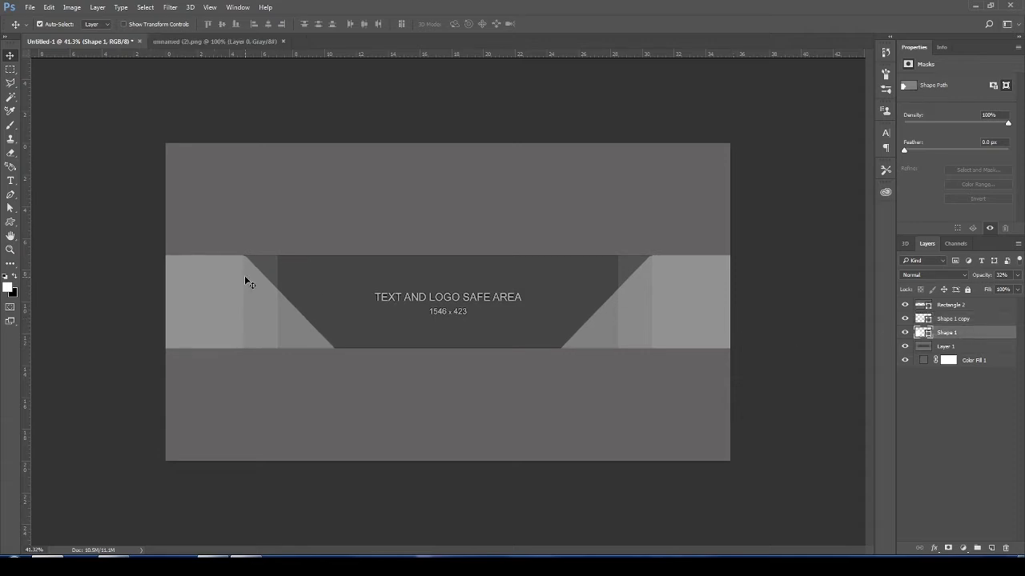
{"action": "key", "text": "Left"}
{"action": "key", "text": "Left"}
{"action": "key", "text": "Left"}
{"action": "key", "text": "Left"}
{"action": "key", "text": "Left"}
{"action": "key", "text": "Left"}
{"action": "left_click", "coordinate": [668, 285]}
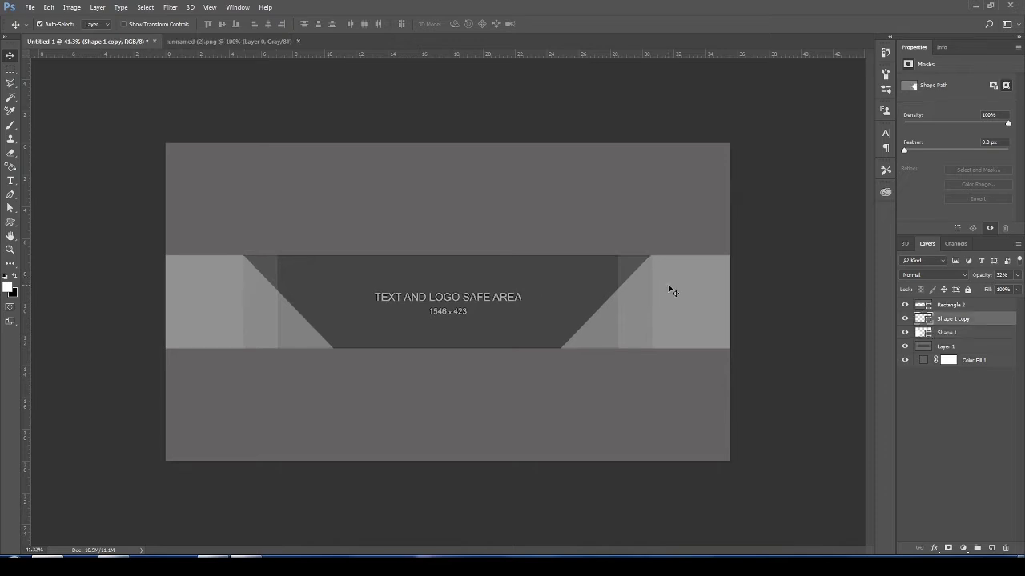
{"action": "left_click_drag", "start_coordinate": [672, 291], "coordinate": [668, 283]}
{"action": "left_click_drag", "start_coordinate": [248, 294], "coordinate": [243, 295]}
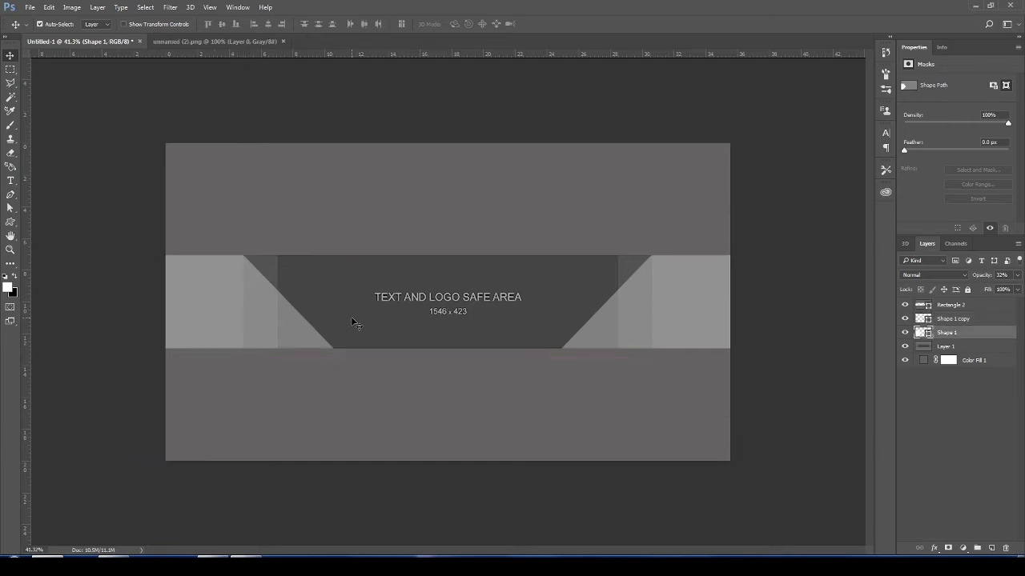
- Try an outer glow on the first slanted shape with 100% opacity, 100% spread and 6 px size
{"action": "right_click", "coordinate": [961, 333]}
{"action": "left_click", "coordinate": [841, 54]}
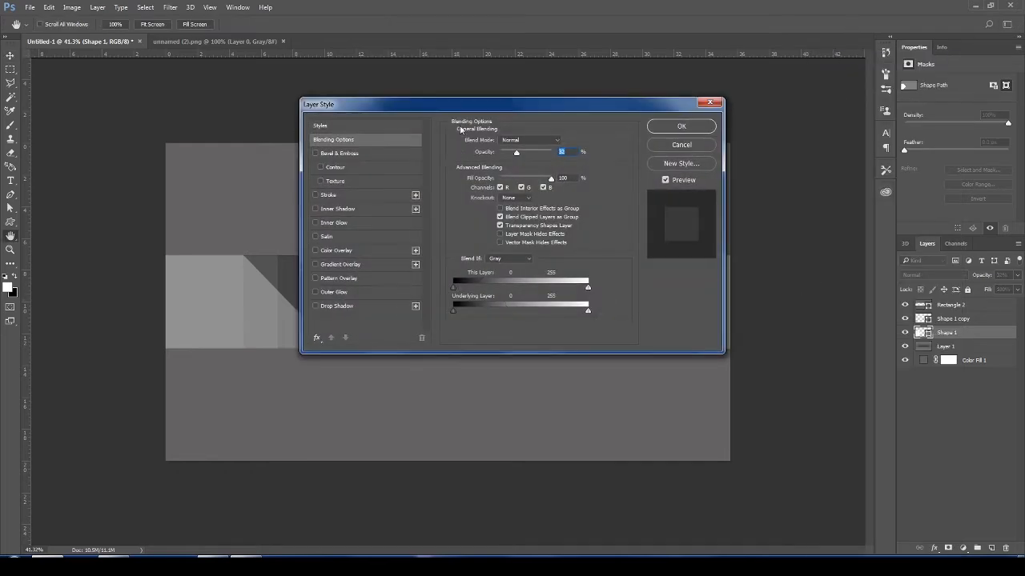
{"action": "left_click_drag", "start_coordinate": [461, 107], "coordinate": [742, 41]}
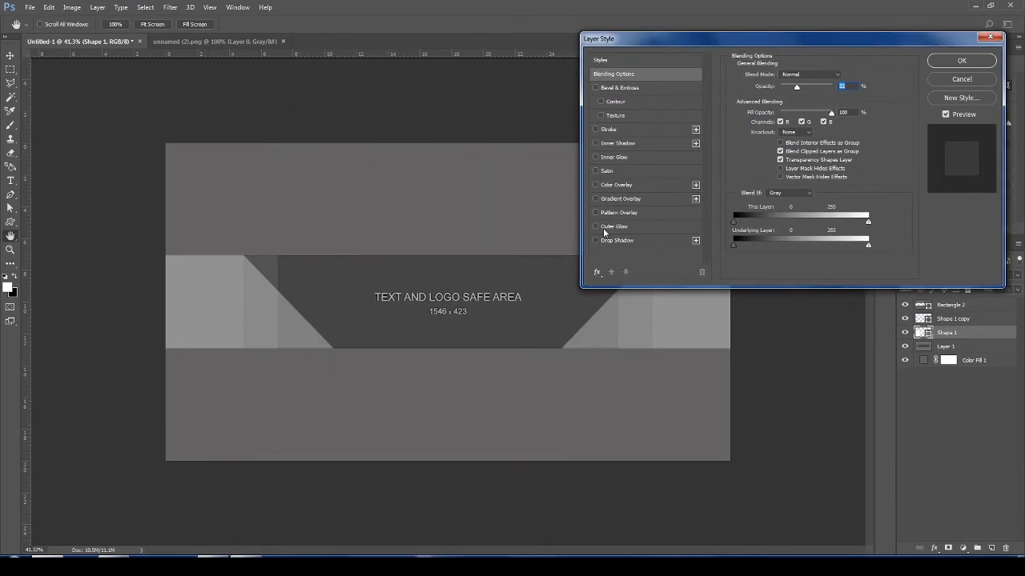
{"action": "left_click", "coordinate": [622, 227]}
{"action": "left_click_drag", "start_coordinate": [820, 155], "coordinate": [831, 161]}
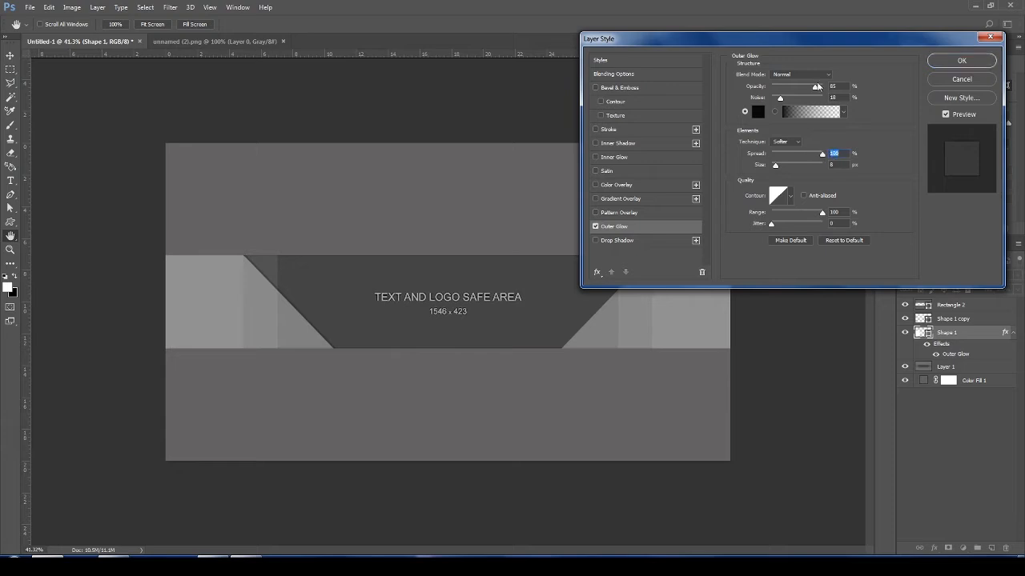
{"action": "left_click_drag", "start_coordinate": [817, 86], "coordinate": [829, 94]}
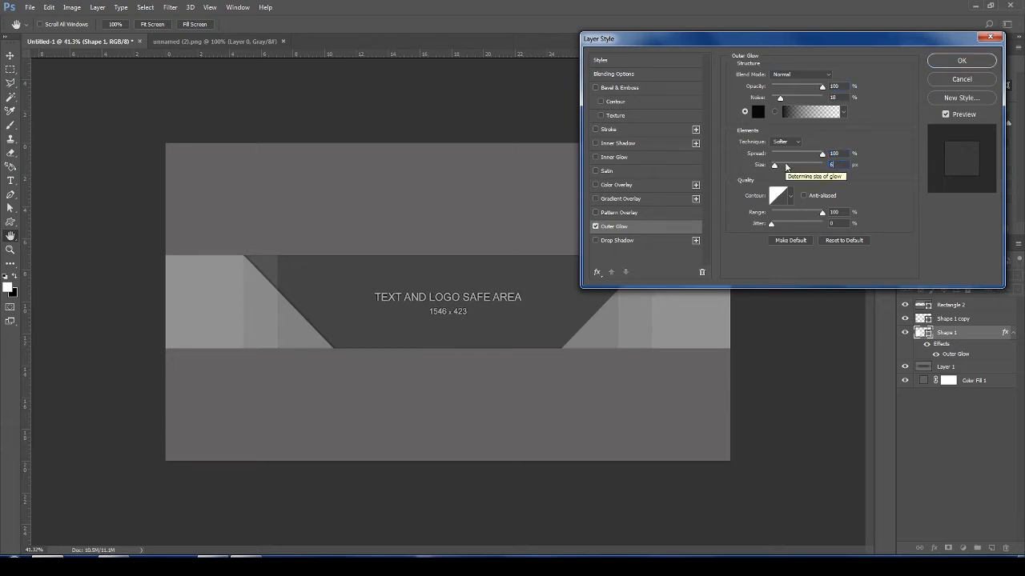
{"action": "key", "text": "Return"}
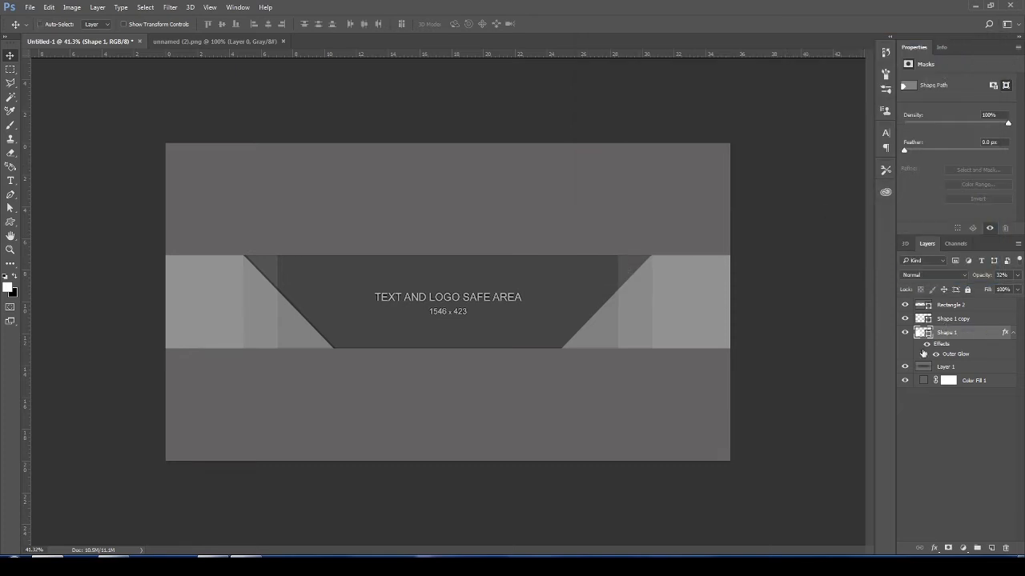
- Merge the two slanted shapes into one layer and give it an outer glow with 100% opacity, 100% spread and 6 px size
{"action": "left_click", "coordinate": [946, 319]}
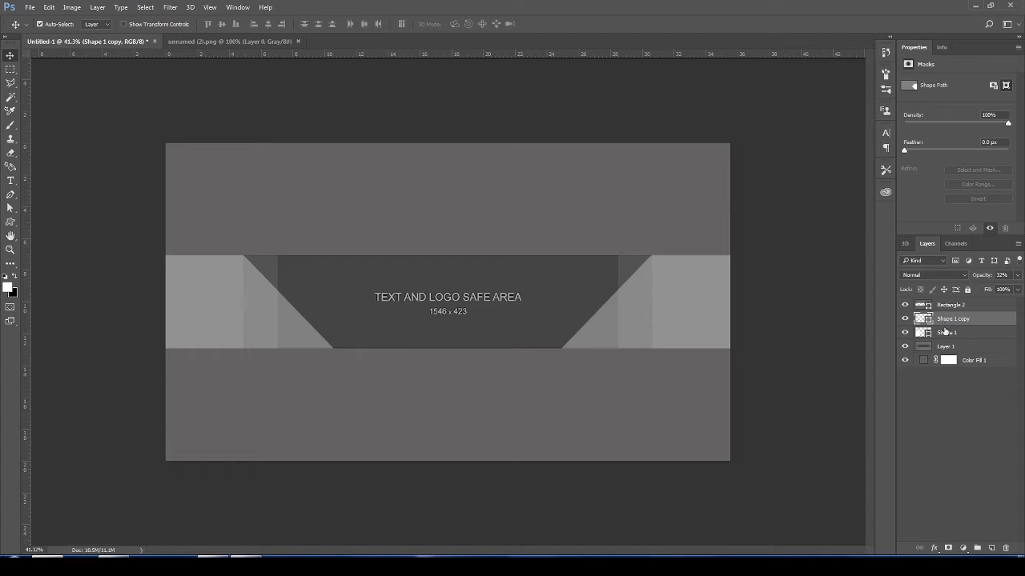
{"action": "left_click", "coordinate": [945, 331]}
{"action": "left_click", "coordinate": [945, 320]}
{"action": "right_click", "coordinate": [945, 323]}
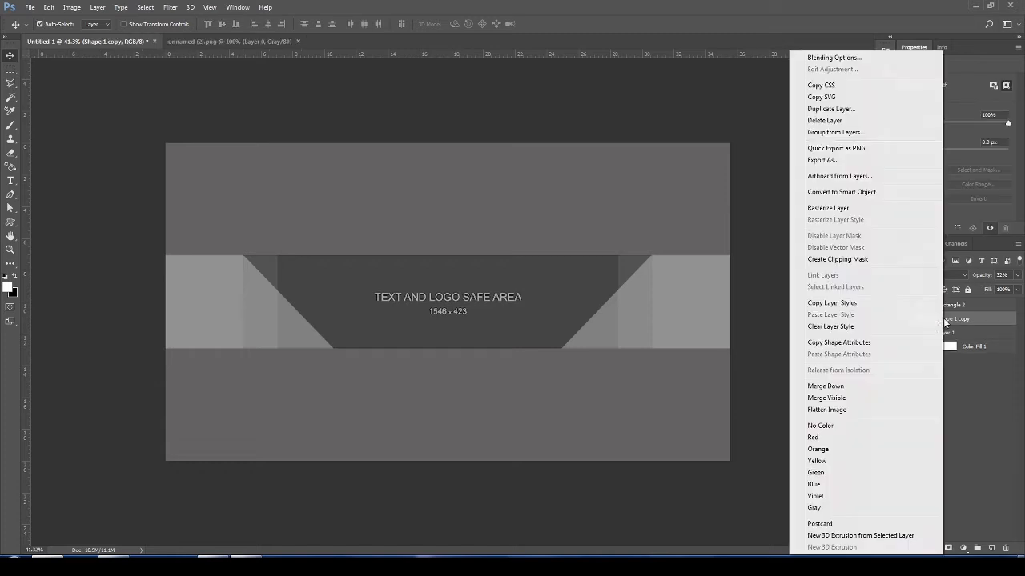
{"action": "left_click", "coordinate": [829, 60]}
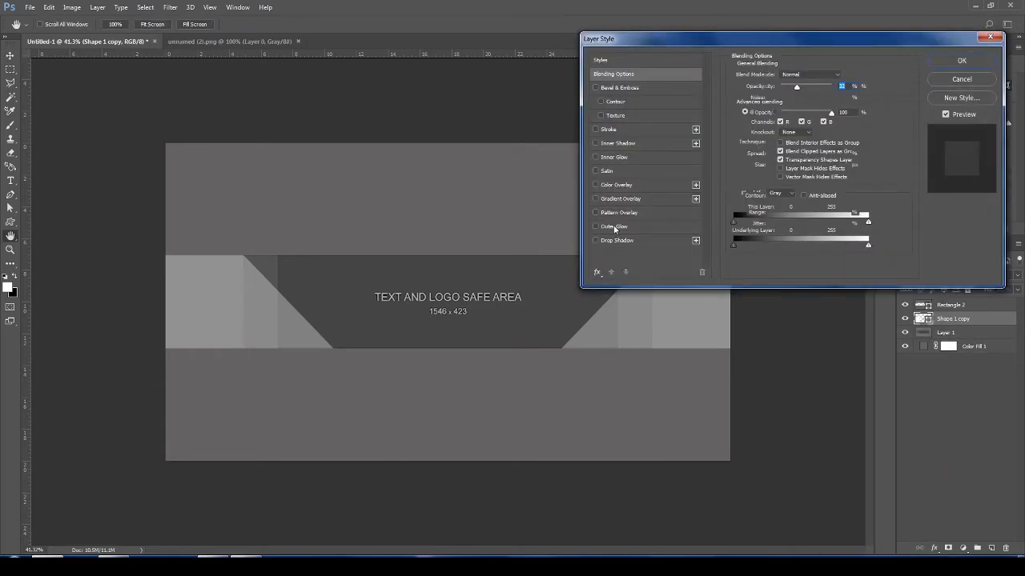
{"action": "left_click", "coordinate": [614, 226]}
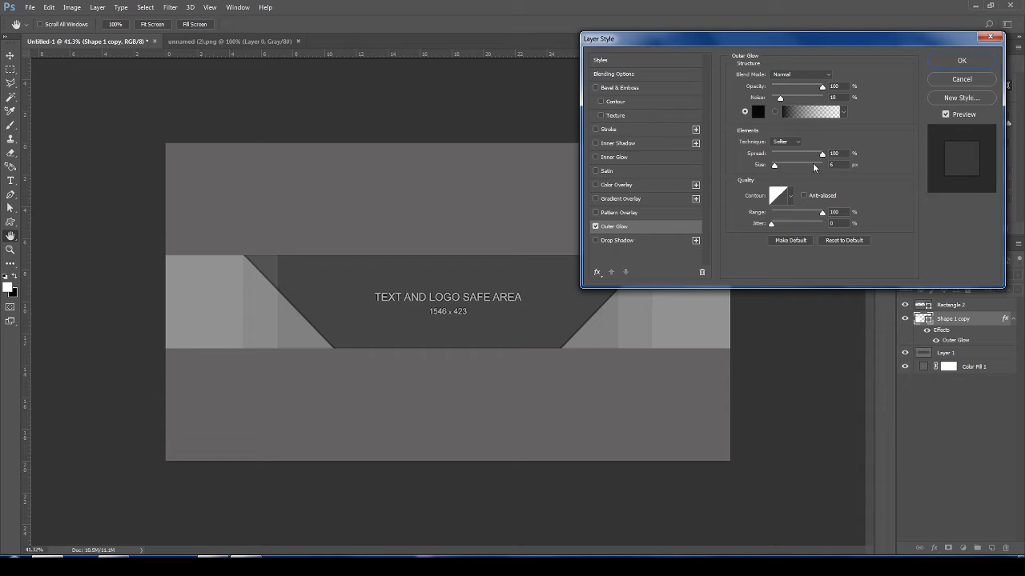
{"action": "key", "text": "Return"}
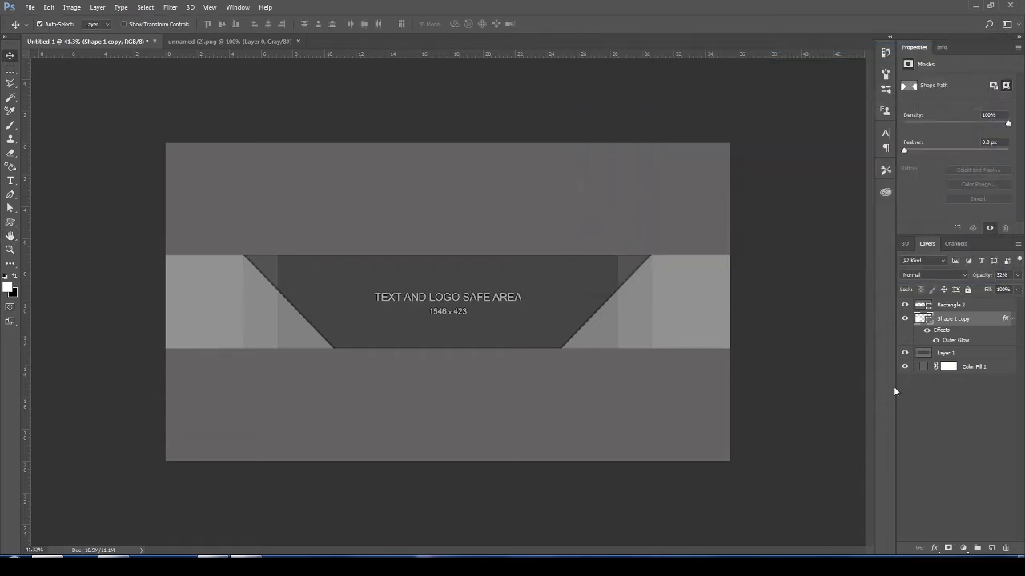
- Duplicate the merged slanted shapes and move the copy up so its slopes cross the originals within the central band
{"action": "key", "text": "ctrl+j"}
{"action": "key", "text": "ctrl+t"}
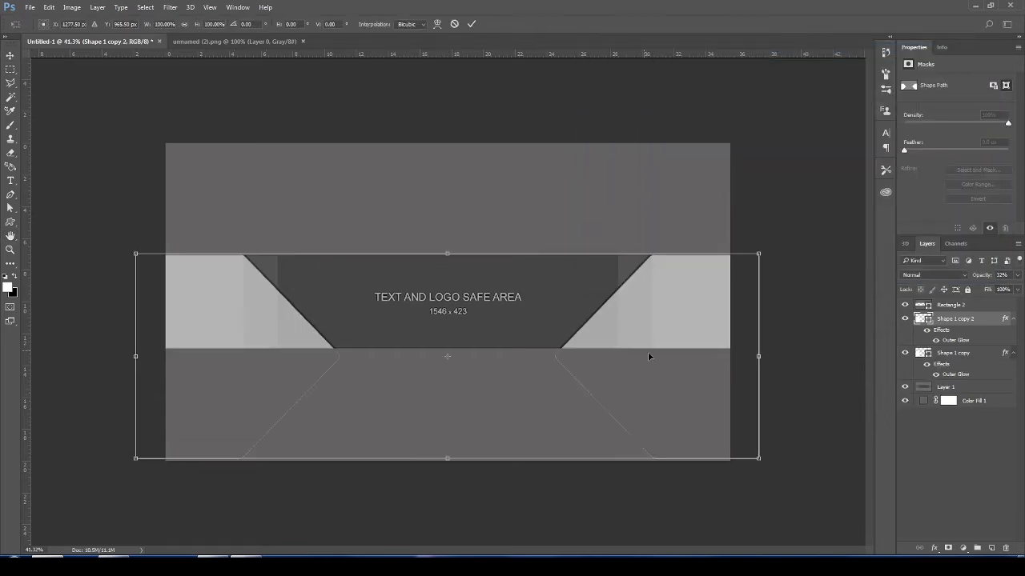
{"action": "left_click_drag", "start_coordinate": [655, 321], "coordinate": [648, 210]}
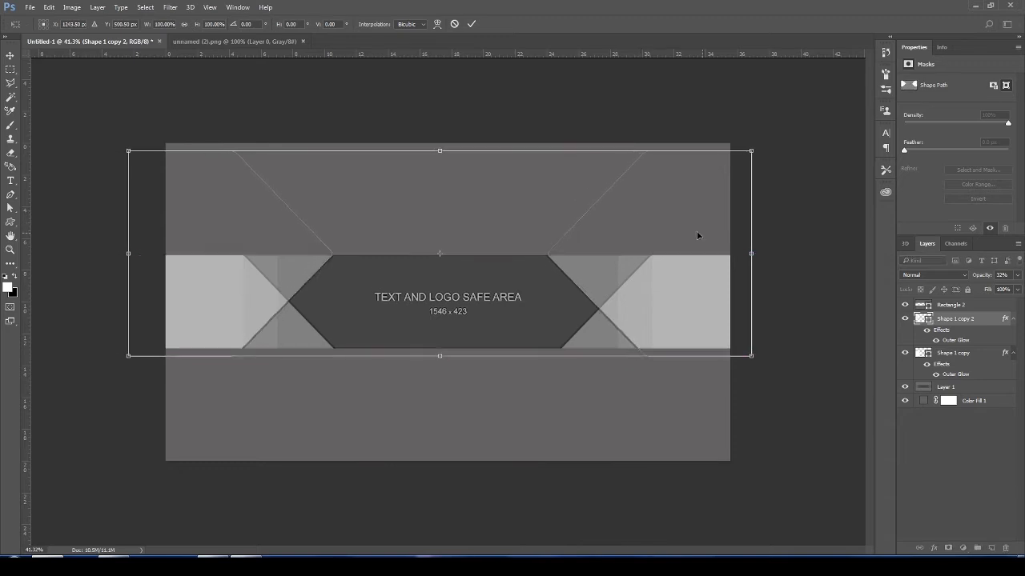
- Adjust the copy's position and scale it to about 101.8% width and 101.3% height so the crossings look symmetrical
{"action": "left_click_drag", "start_coordinate": [753, 253], "coordinate": [775, 253]}
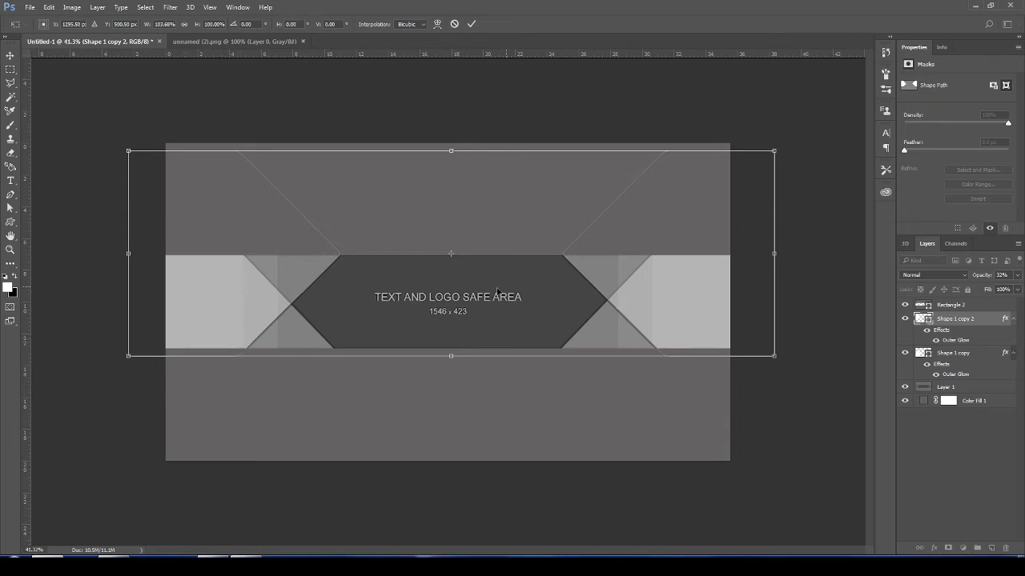
{"action": "left_click_drag", "start_coordinate": [497, 292], "coordinate": [526, 278]}
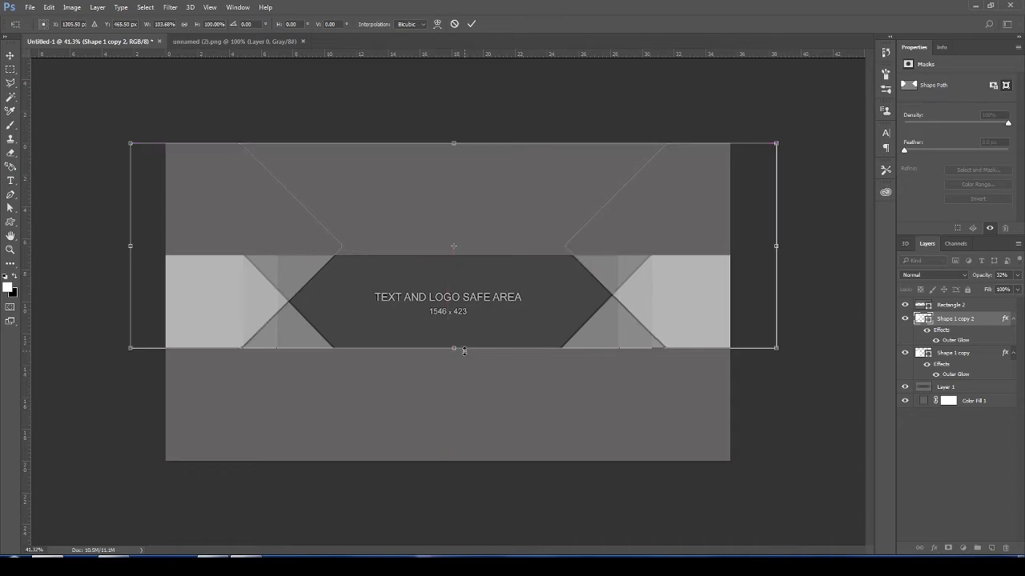
{"action": "left_click_drag", "start_coordinate": [778, 250], "coordinate": [767, 249]}
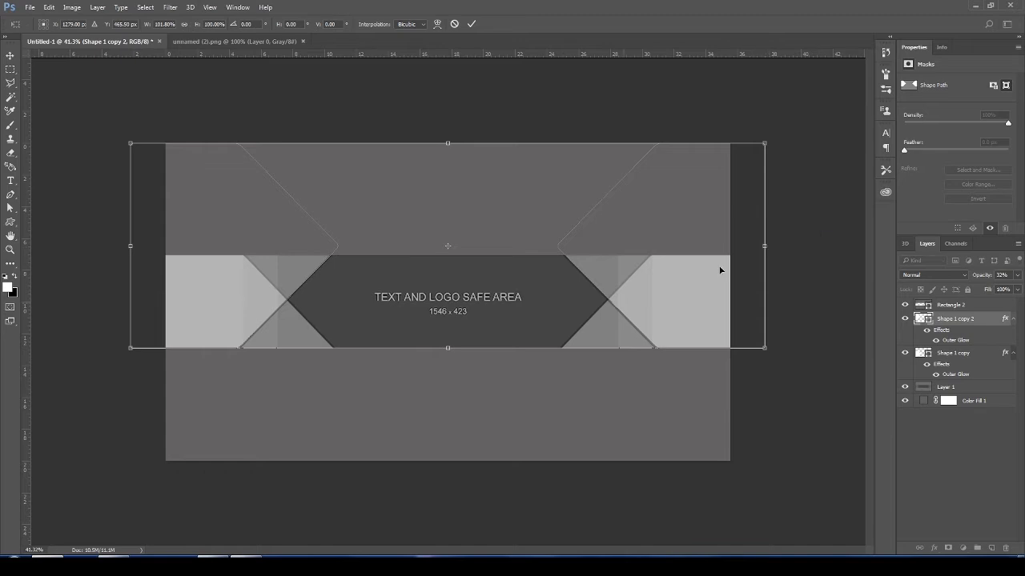
{"action": "left_click_drag", "start_coordinate": [448, 346], "coordinate": [445, 350]}
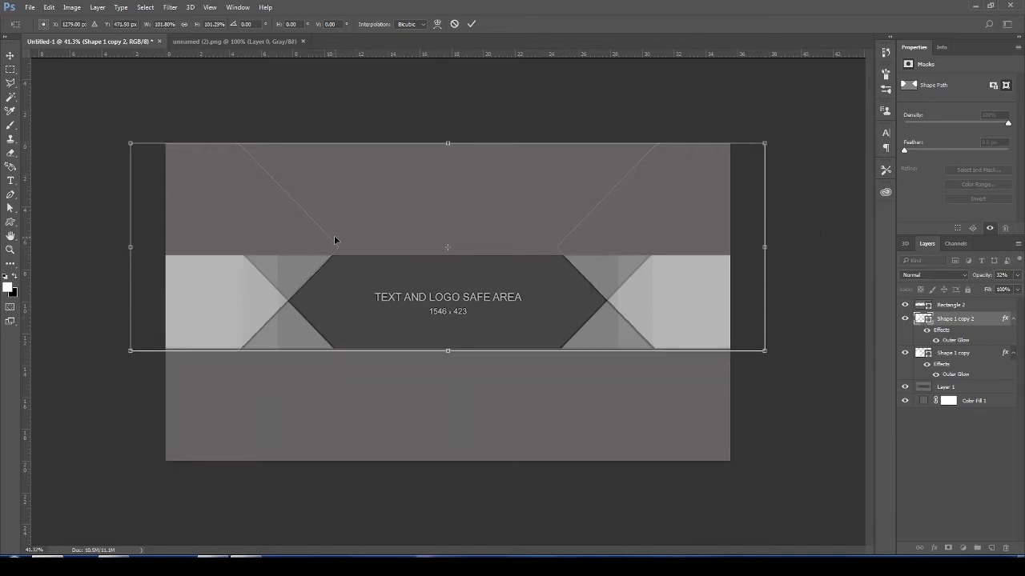
{"action": "key", "text": "Return"}
{"action": "scroll", "coordinate": [418, 336], "scroll_direction": "down", "scroll_amount": 1}
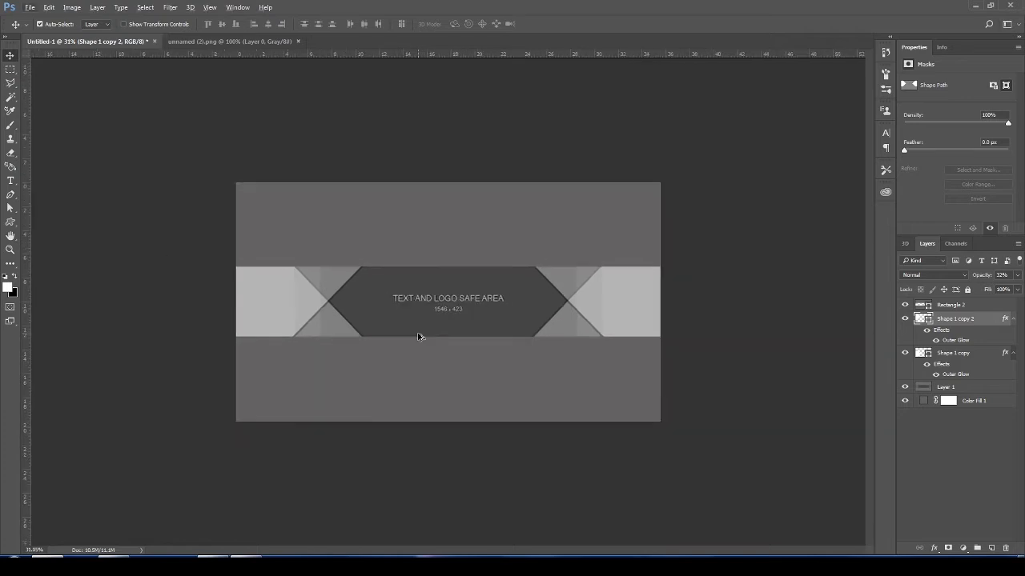
{"action": "scroll", "coordinate": [417, 337], "scroll_direction": "up", "scroll_amount": 1}
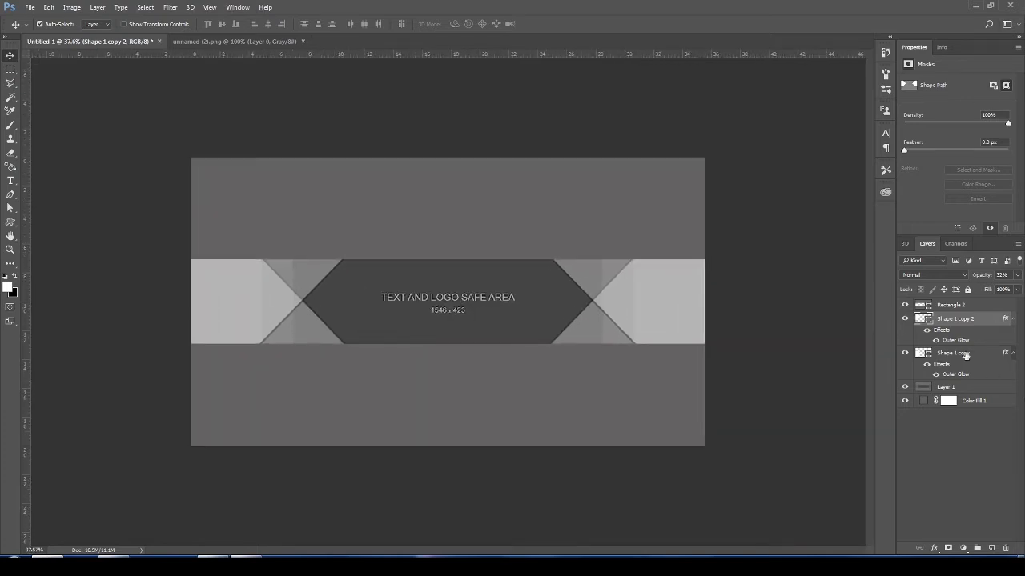
{"action": "left_click", "coordinate": [966, 355]}
{"action": "left_click", "coordinate": [955, 321]}
{"action": "left_click", "coordinate": [956, 355]}
- Open the image abstract+backgrounds+7.jpg from the Back ground folder
{"action": "left_click", "coordinate": [29, 7]}
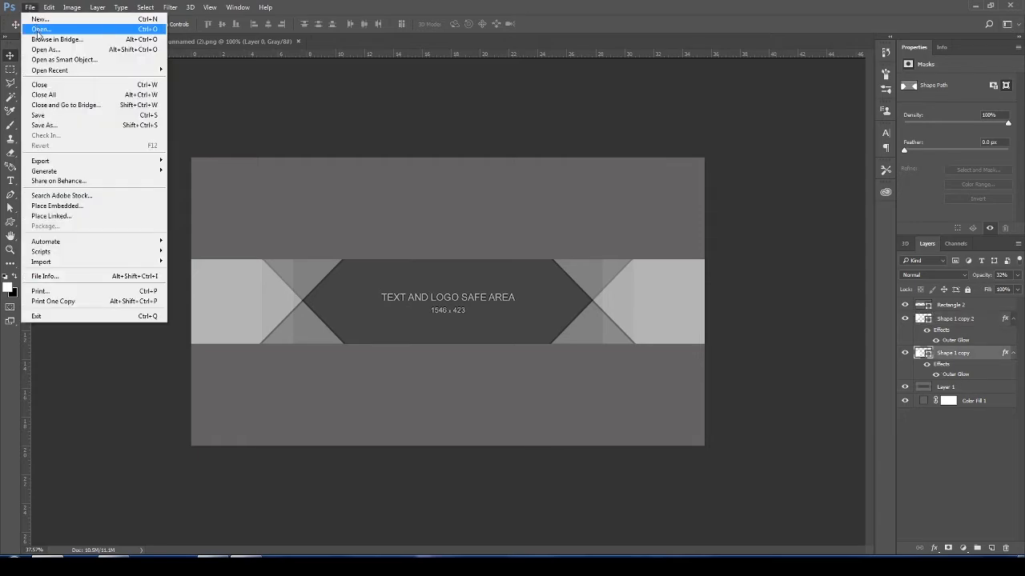
{"action": "left_click", "coordinate": [39, 30]}
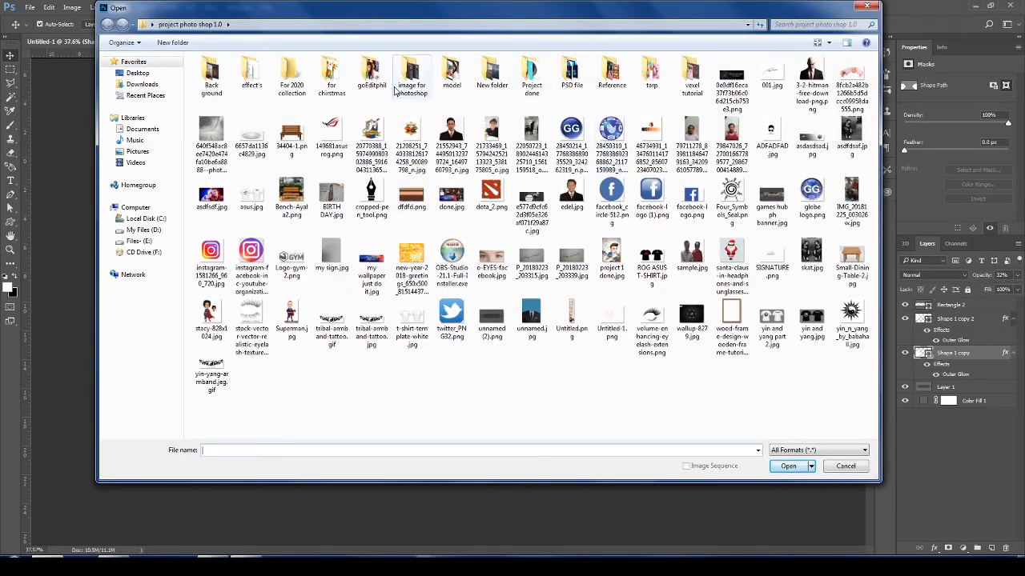
{"action": "double_click", "coordinate": [218, 80]}
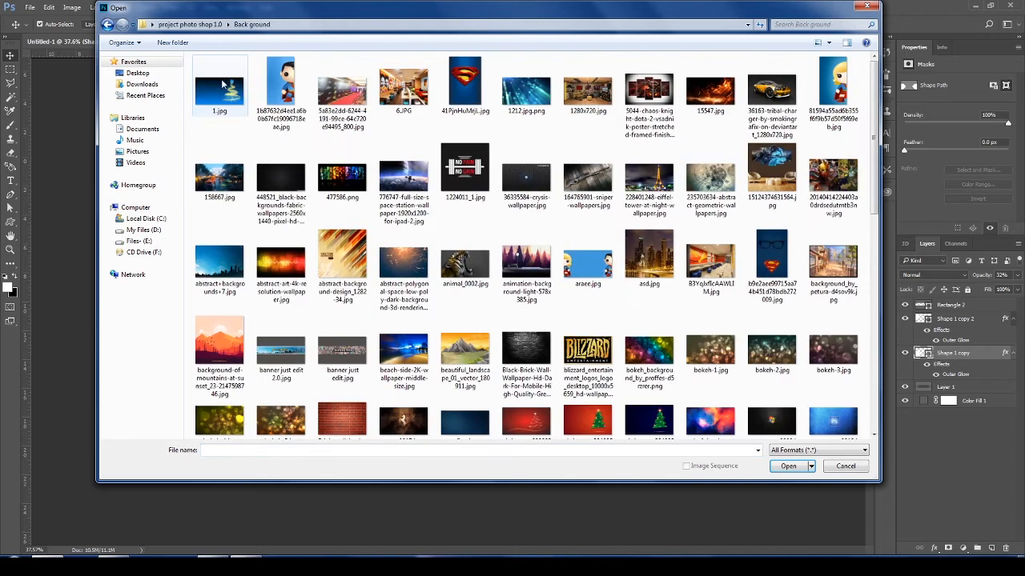
{"action": "double_click", "coordinate": [219, 264]}
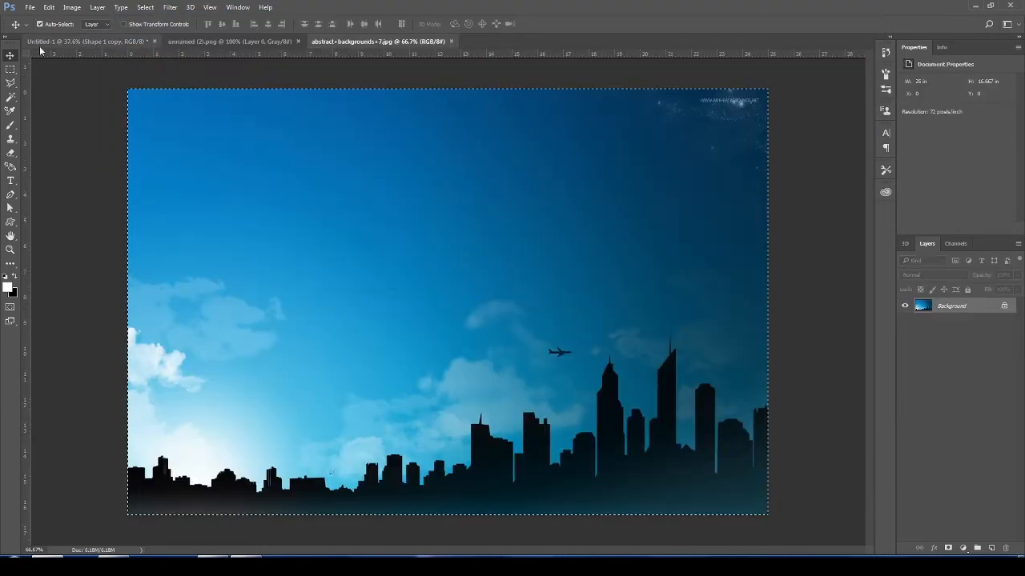
- Paste the opened background image into the banner document directly above the template layer, beneath the slanted shapes
{"action": "left_click", "coordinate": [88, 41]}
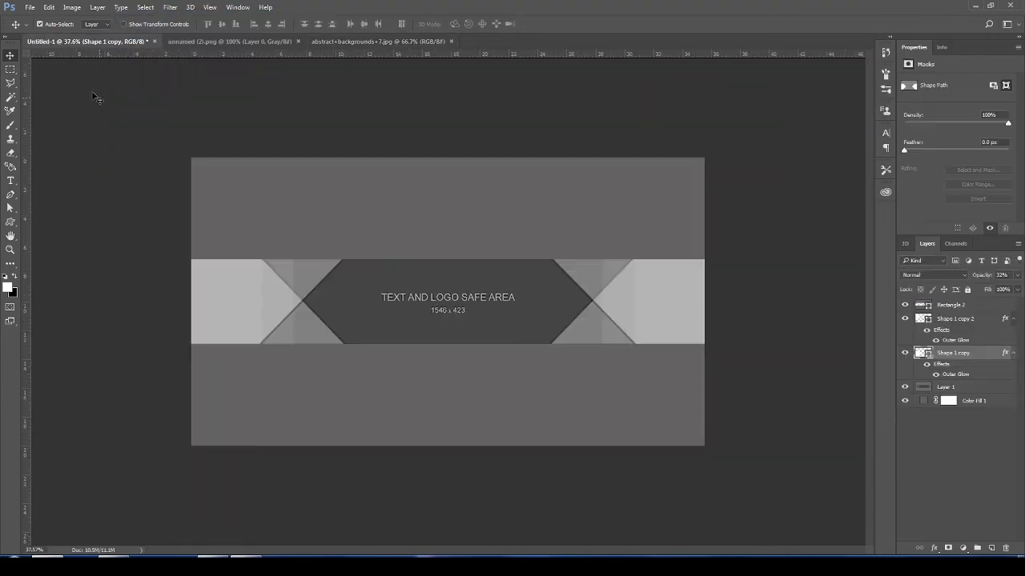
{"action": "left_click", "coordinate": [964, 319]}
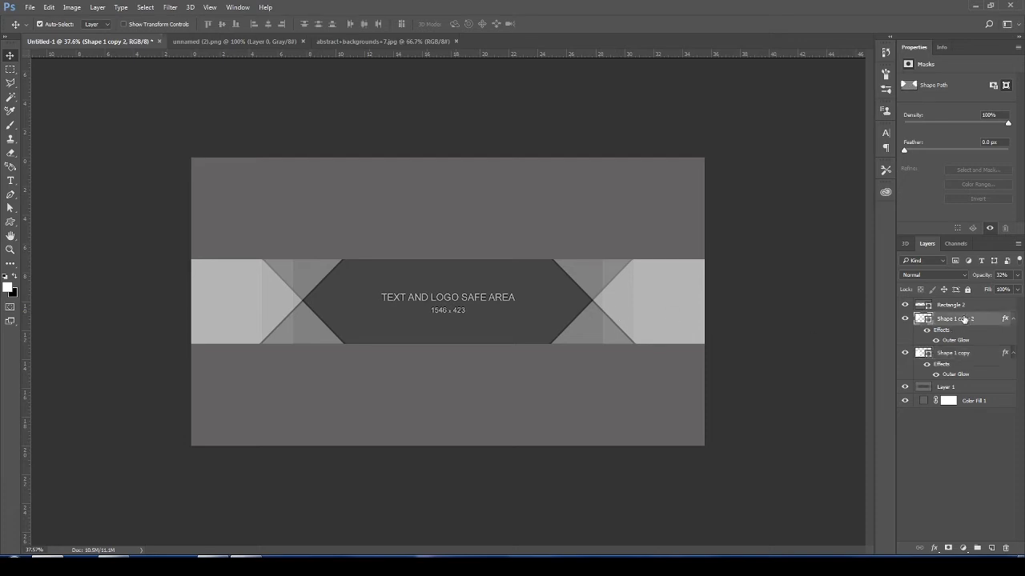
{"action": "left_click", "coordinate": [957, 387]}
{"action": "key", "text": "ctrl+v"}
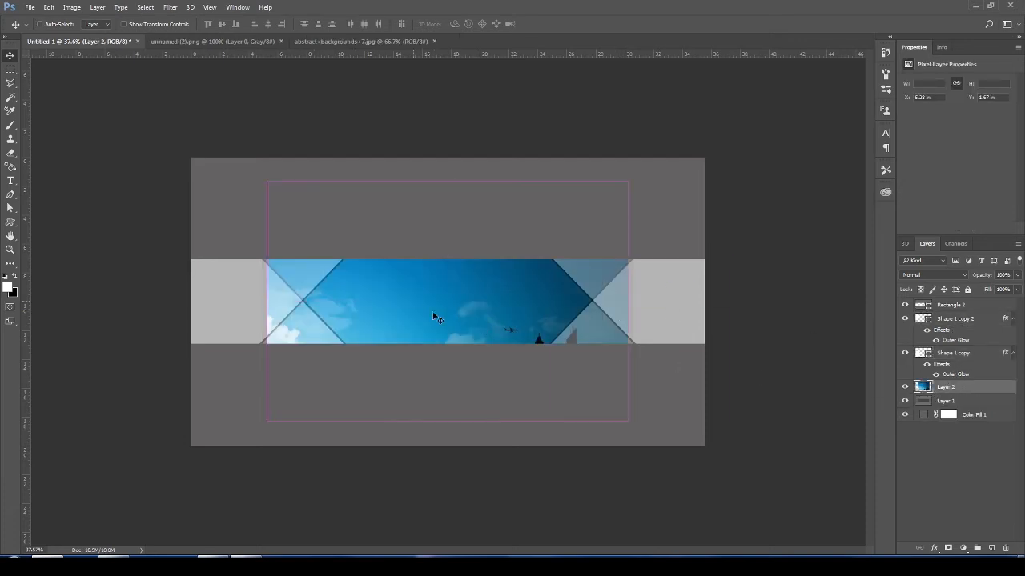
- Stretch and reposition the pasted background image to fill the full width of the band, with the skyline along its lower edge
{"action": "key", "text": "ctrl+t"}
{"action": "left_click_drag", "start_coordinate": [265, 180], "coordinate": [107, 223]}
{"action": "left_click_drag", "start_coordinate": [628, 323], "coordinate": [731, 324]}
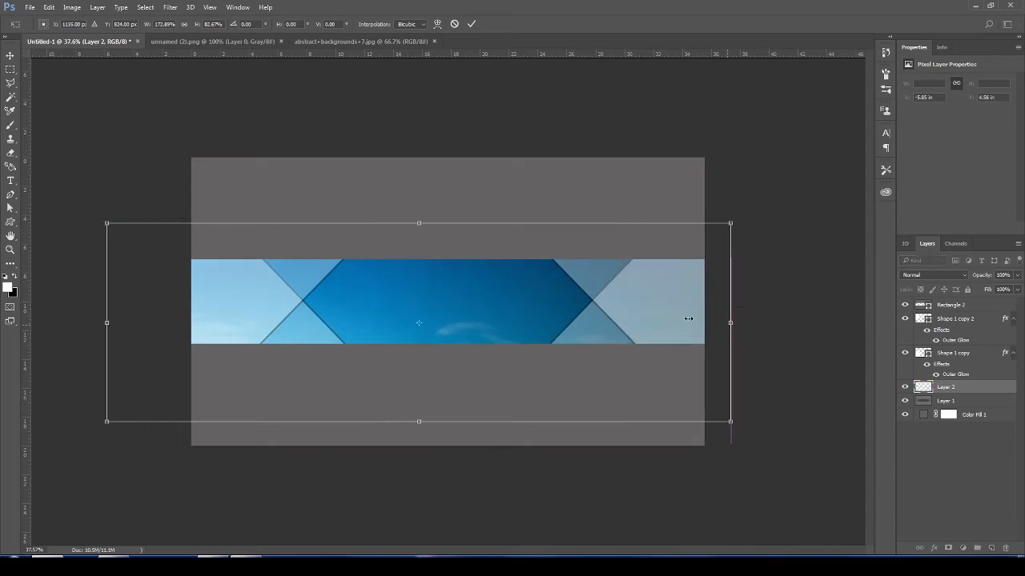
{"action": "left_click_drag", "start_coordinate": [631, 305], "coordinate": [628, 242]}
{"action": "left_click_drag", "start_coordinate": [413, 150], "coordinate": [413, 163]}
{"action": "mouse_move", "coordinate": [725, 350]}
{"action": "left_mouse_down"}
{"action": "mouse_move", "coordinate": [761, 343]}
{"action": "mouse_move", "coordinate": [735, 348]}
{"action": "left_mouse_up"}
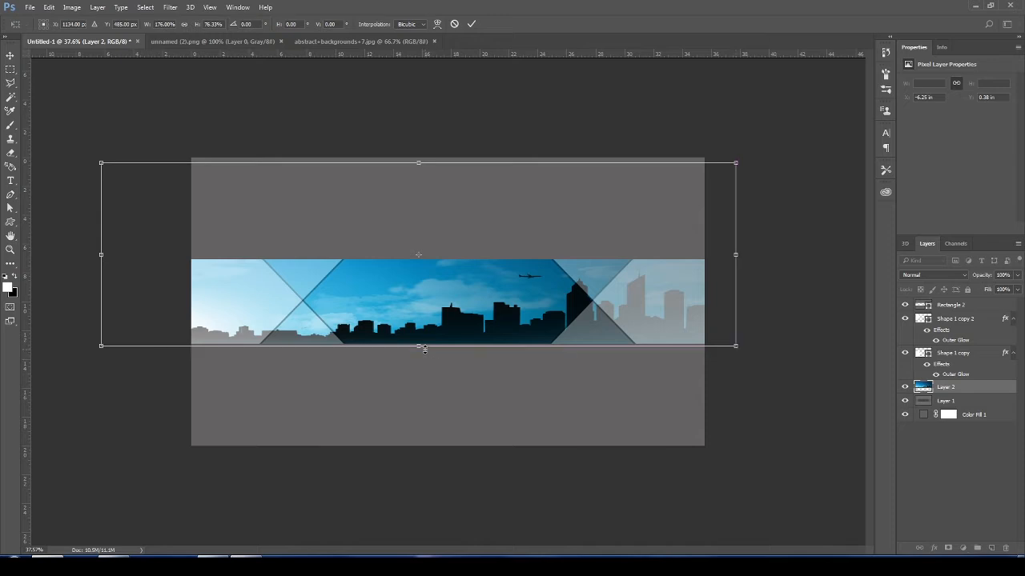
{"action": "left_click_drag", "start_coordinate": [424, 349], "coordinate": [424, 355]}
{"action": "left_click_drag", "start_coordinate": [101, 162], "coordinate": [118, 183]}
{"action": "key", "text": "Return"}
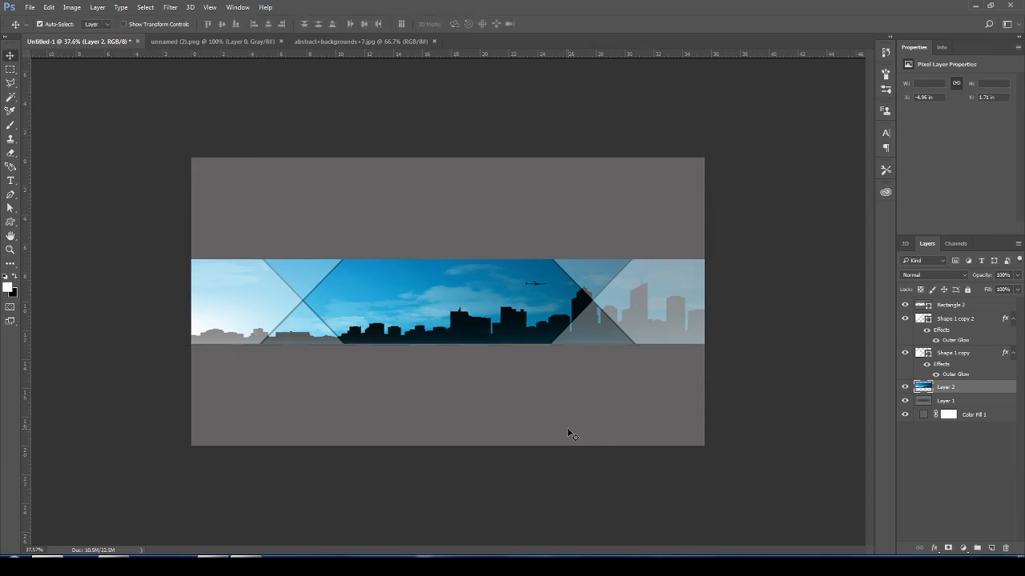
- Add the text "JustEdit" at 72 pt over the middle of the band, just above the background image layer
{"action": "left_click", "coordinate": [955, 320]}
{"action": "left_click", "coordinate": [954, 387]}
{"action": "left_click", "coordinate": [11, 180]}
{"action": "left_click", "coordinate": [380, 294]}
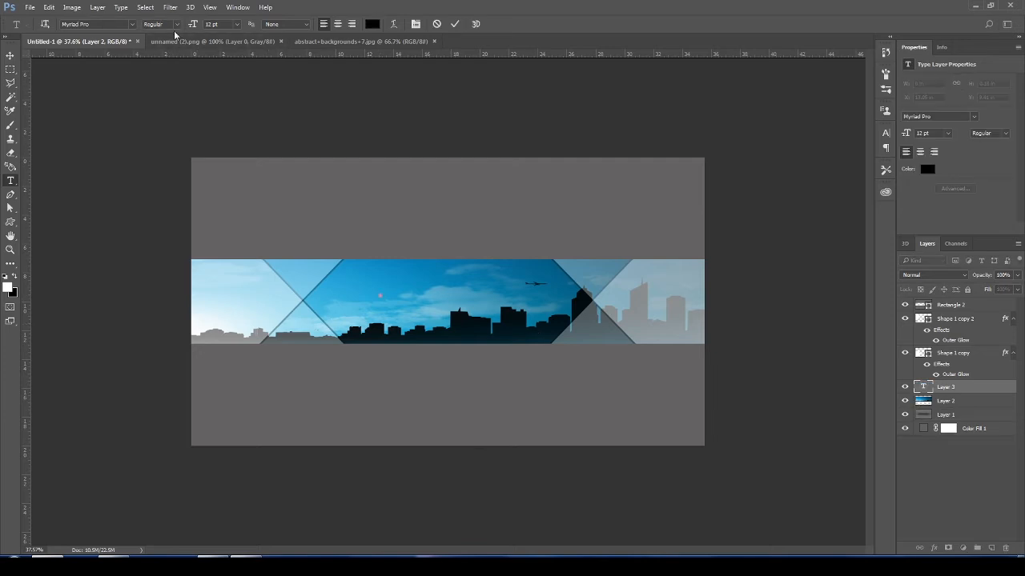
{"action": "left_click", "coordinate": [239, 27]}
{"action": "left_click", "coordinate": [239, 217]}
{"action": "type", "text": "JustEdit"}
- Change the font of the "JustEdit" text to Harlow Solid Italic
{"action": "double_click", "coordinate": [407, 290]}
{"action": "left_click", "coordinate": [132, 24]}
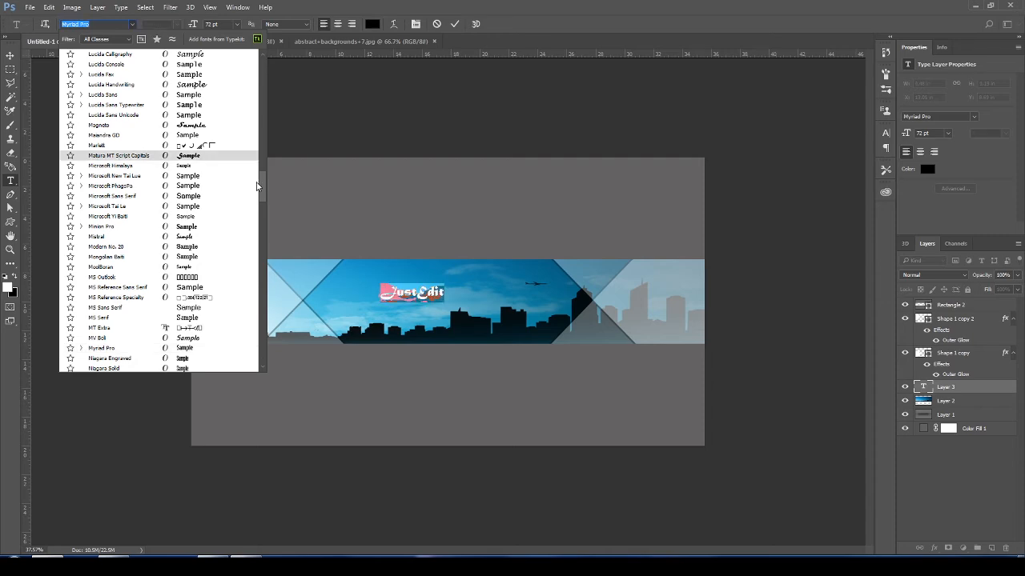
{"action": "scroll", "coordinate": [256, 186], "scroll_direction": "up", "scroll_amount": 15}
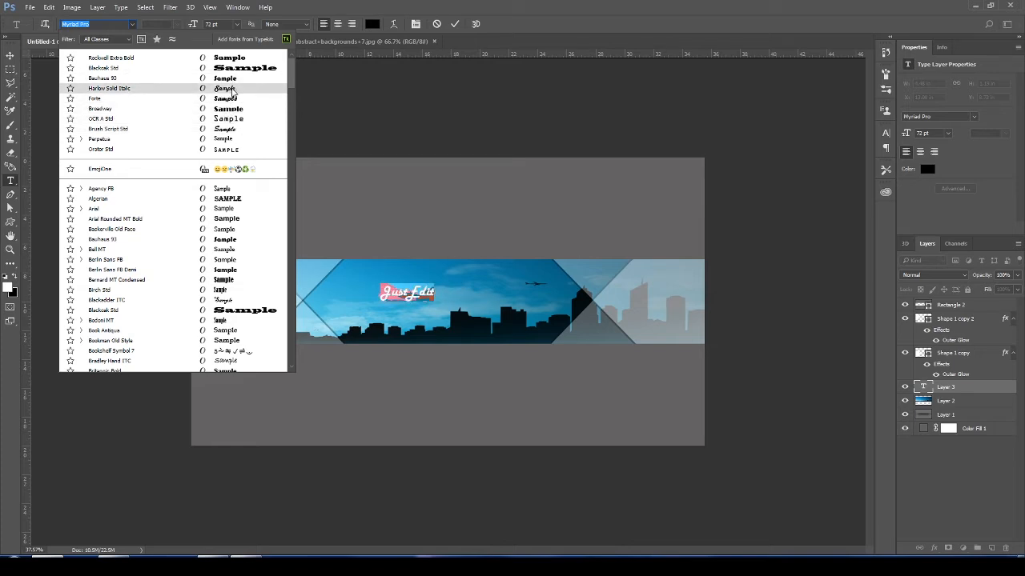
{"action": "left_click", "coordinate": [233, 90]}
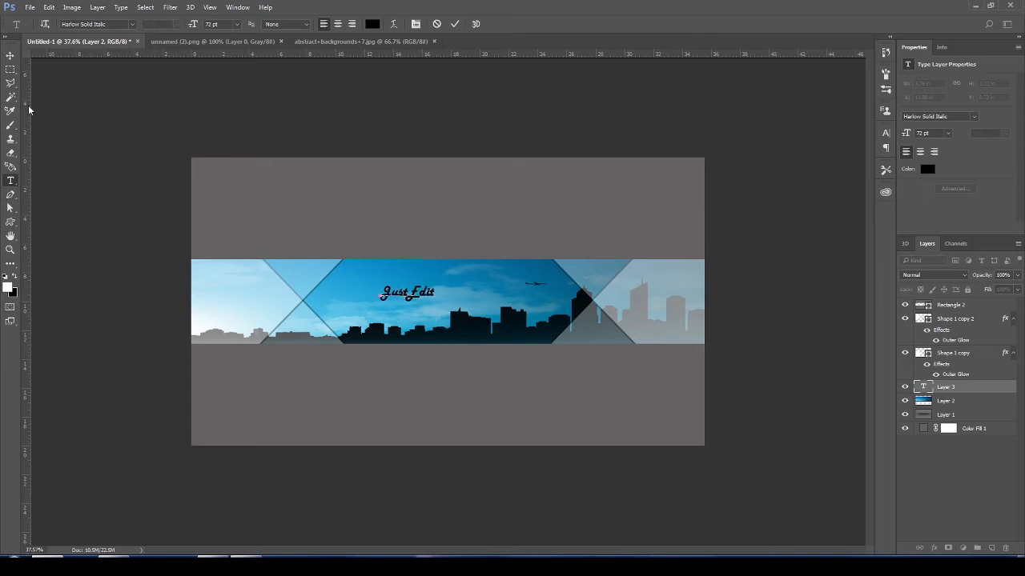
- Enlarge the "JustEdit" text to about 202 pt and centre it in the hexagonal area of the band
{"action": "left_click", "coordinate": [11, 54]}
{"action": "key", "text": "ctrl+t"}
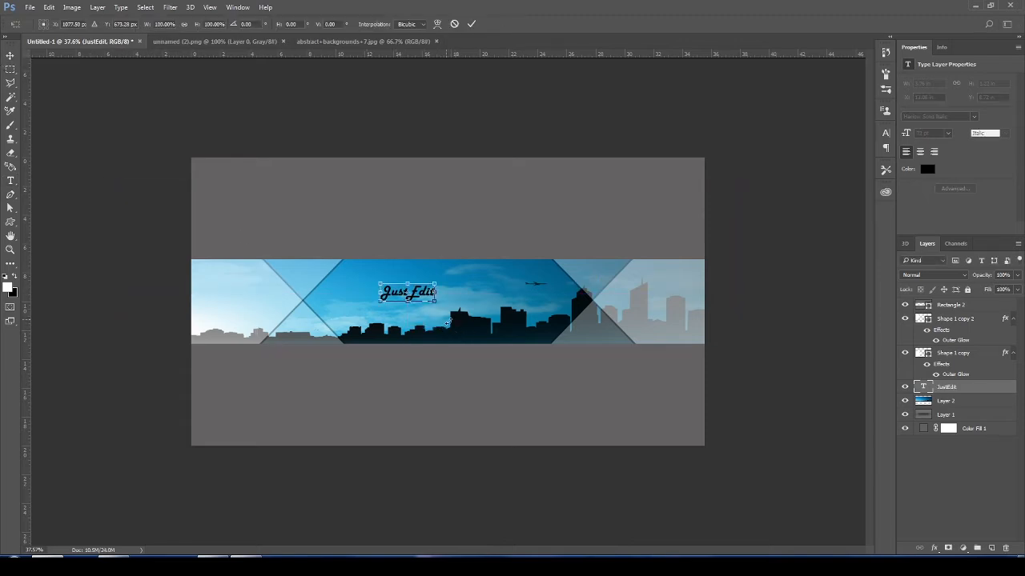
{"action": "left_click_drag", "start_coordinate": [436, 301], "coordinate": [485, 309]}
{"action": "key", "text": "Return"}
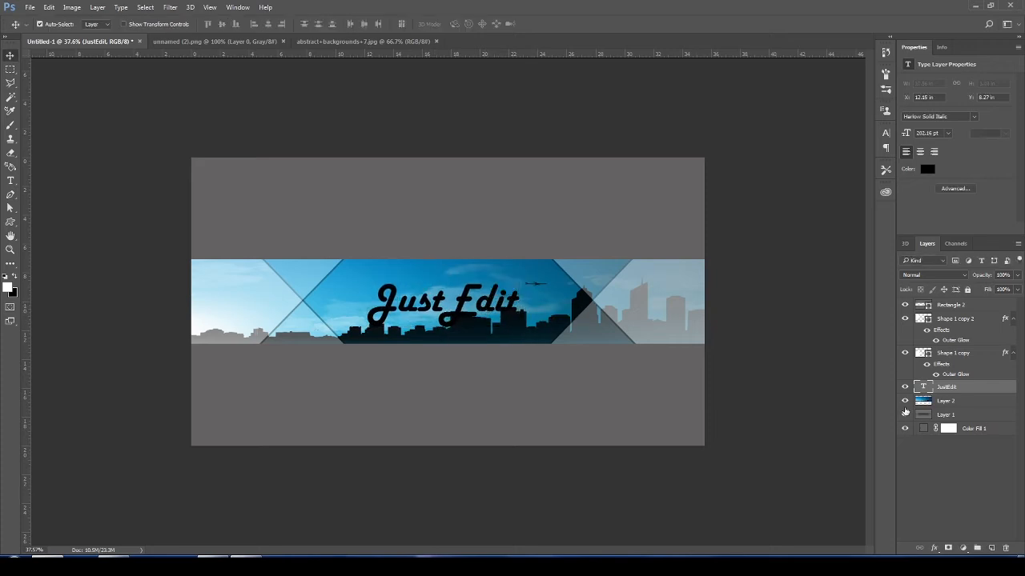
- Move the safe-area template layer directly above the "JustEdit" text layer, lower its opacity to check the title's placement, and hide it
{"action": "left_click_drag", "start_coordinate": [929, 414], "coordinate": [915, 321]}
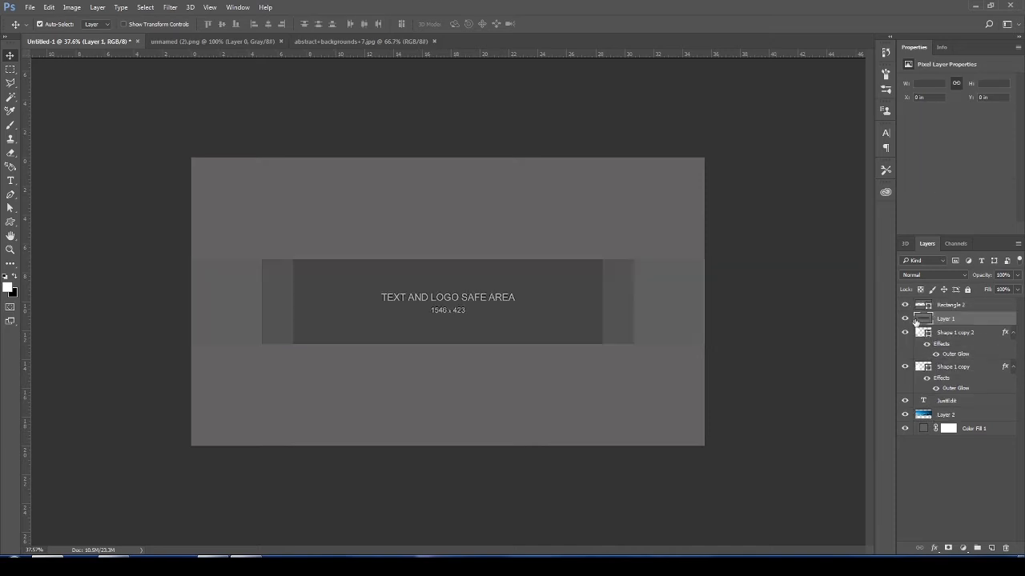
{"action": "left_click", "coordinate": [905, 318]}
{"action": "left_click", "coordinate": [905, 318]}
{"action": "left_click", "coordinate": [905, 319]}
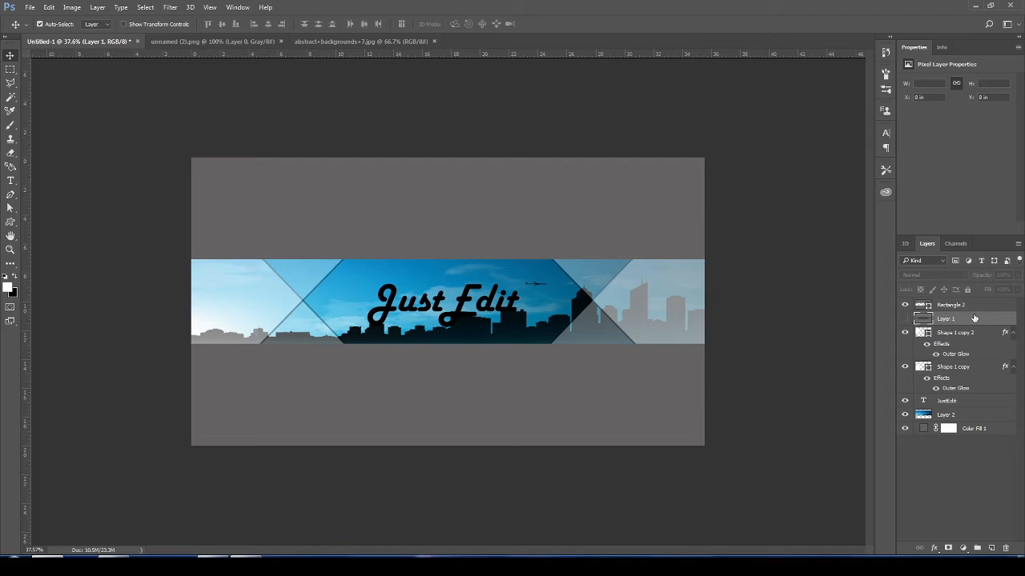
{"action": "left_click", "coordinate": [905, 319]}
{"action": "left_click_drag", "start_coordinate": [962, 321], "coordinate": [961, 390]}
{"action": "left_click", "coordinate": [1019, 276]}
{"action": "left_click_drag", "start_coordinate": [1015, 289], "coordinate": [993, 288]}
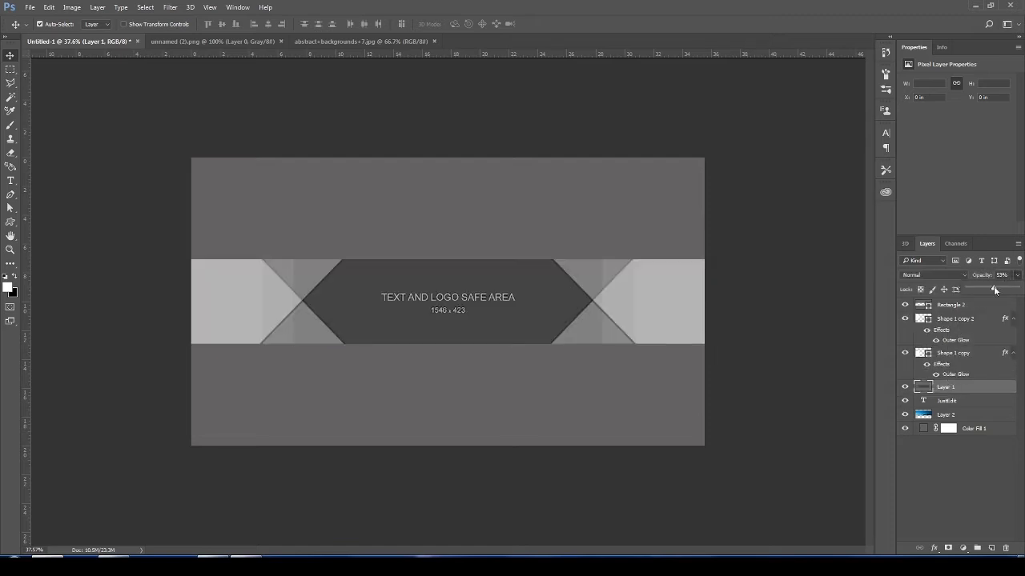
{"action": "left_click", "coordinate": [906, 387]}
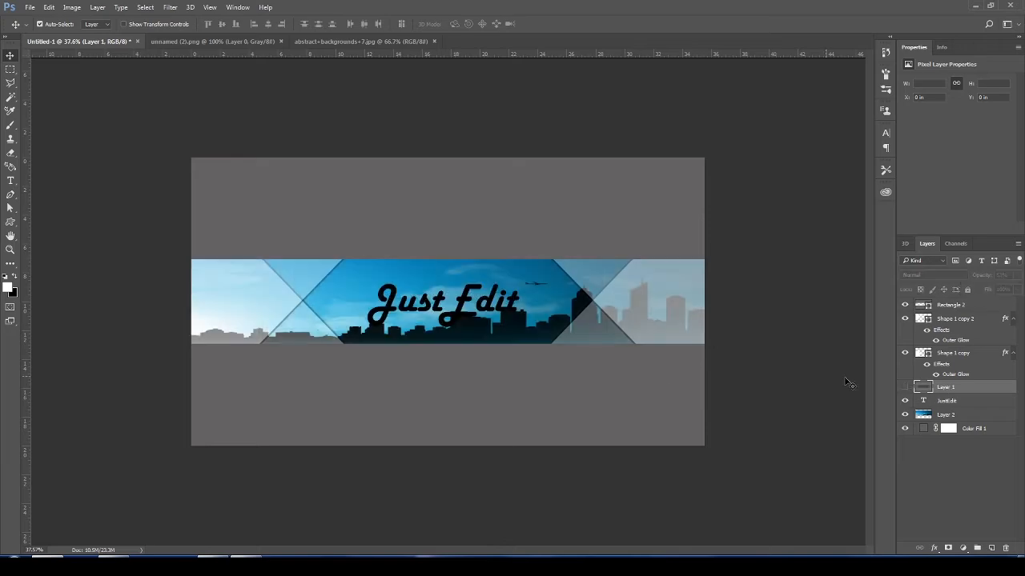
- Open abstract-art-4k-resolution-wallpaper.jpg and bring it into the banner directly above the "JustEdit" text layer
{"action": "left_click", "coordinate": [951, 401]}
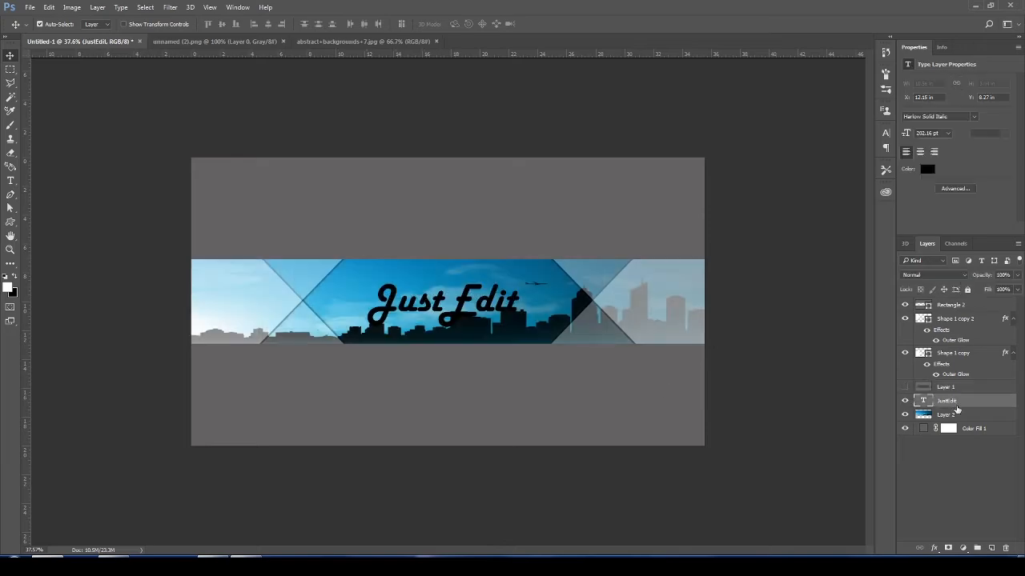
{"action": "left_click", "coordinate": [29, 7]}
{"action": "left_click", "coordinate": [43, 31]}
{"action": "double_click", "coordinate": [280, 262]}
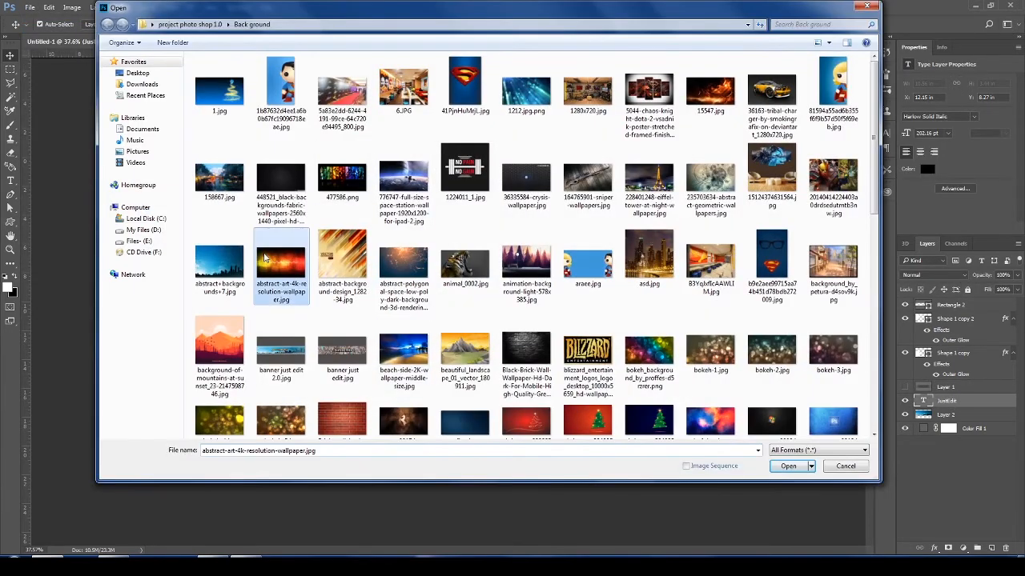
{"action": "left_click_drag", "start_coordinate": [351, 245], "coordinate": [527, 353]}
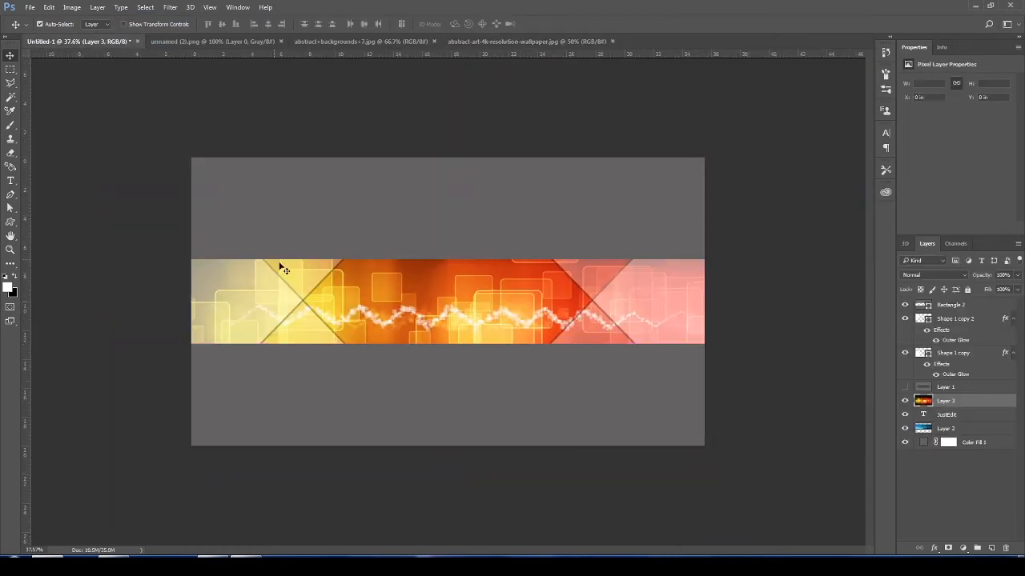
- Clip the abstract wallpaper to the "JustEdit" text and scale it down around the lettering so its colours fill the letters
{"action": "left_click", "coordinate": [96, 7]}
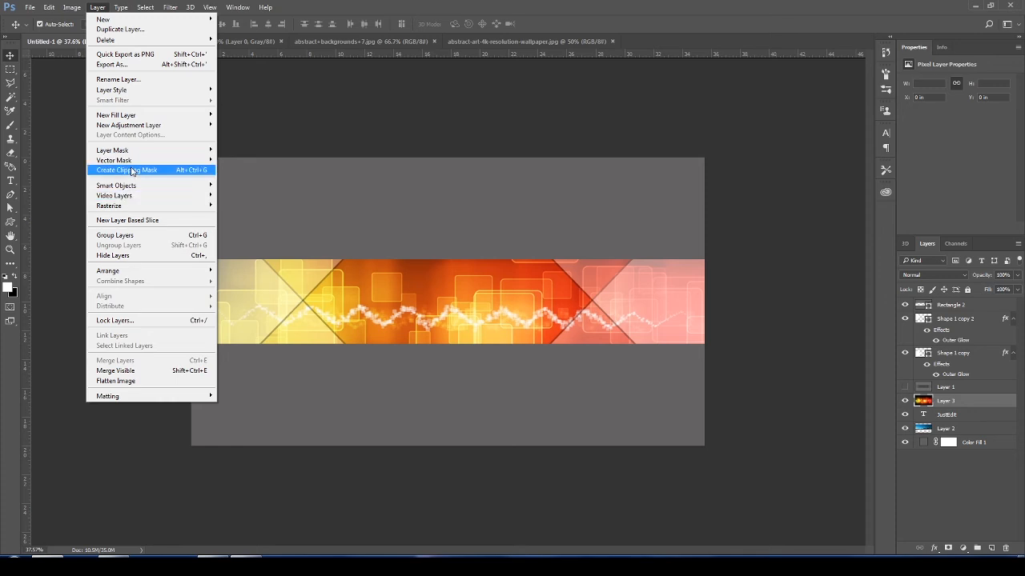
{"action": "left_click", "coordinate": [132, 170]}
{"action": "key", "text": "ctrl+t"}
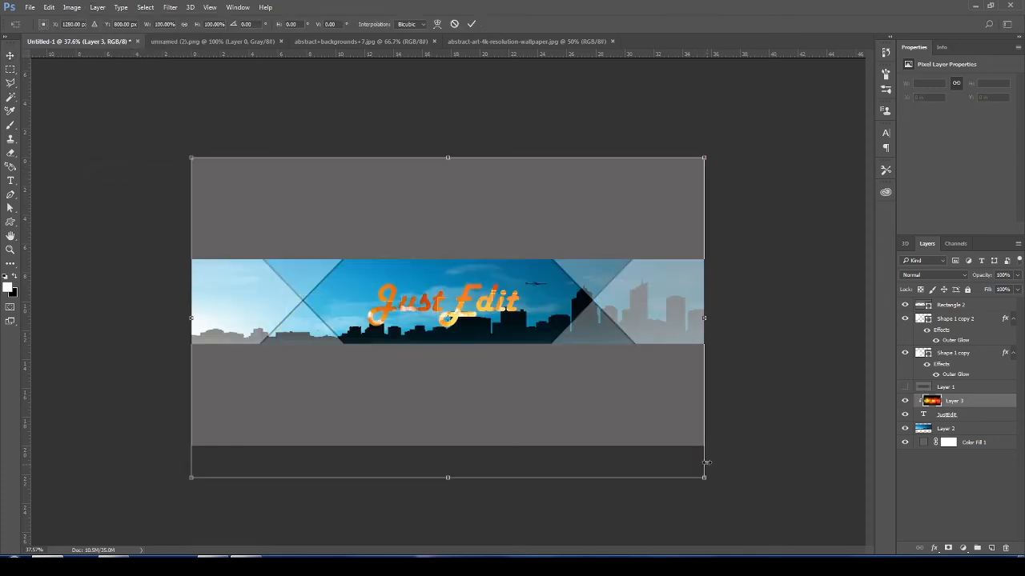
{"action": "left_click_drag", "start_coordinate": [704, 479], "coordinate": [600, 412]}
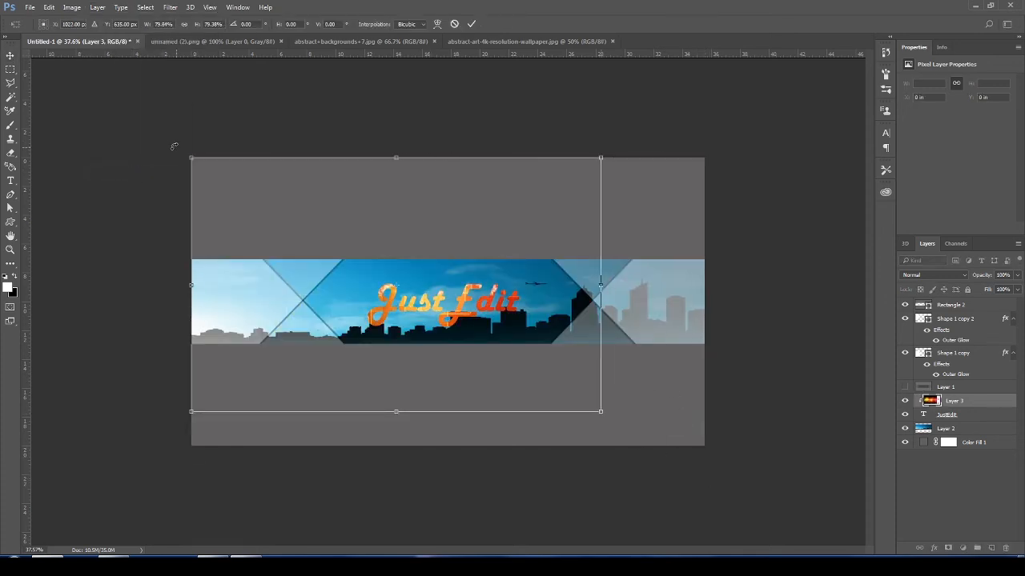
{"action": "left_click_drag", "start_coordinate": [188, 159], "coordinate": [278, 213]}
{"action": "left_click_drag", "start_coordinate": [601, 413], "coordinate": [572, 393]}
{"action": "left_click_drag", "start_coordinate": [277, 215], "coordinate": [305, 220]}
{"action": "key", "text": "Return"}
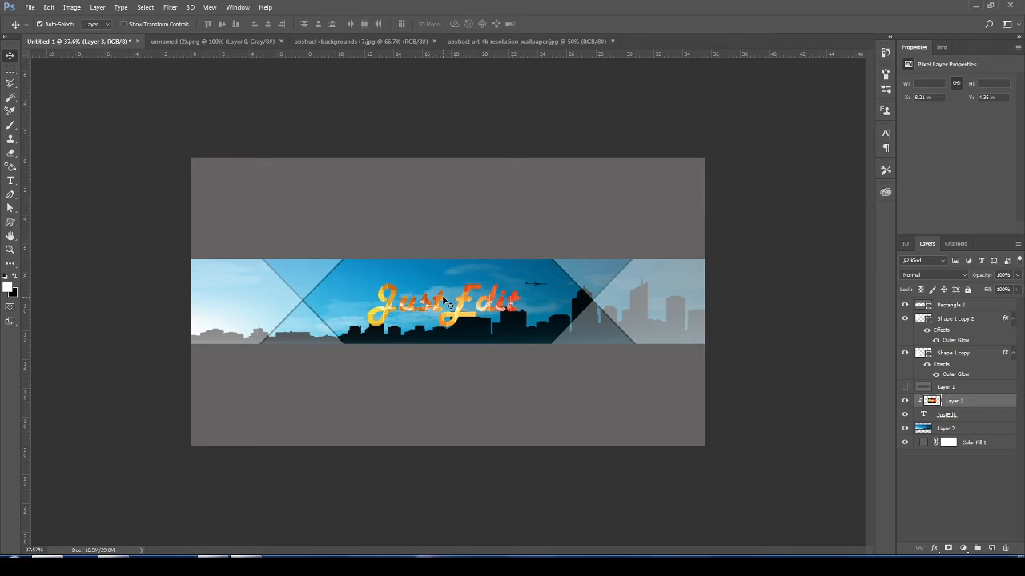
- Stretch the "JustEdit" text to about 108% width, reduce its height to about 87%, and position it slightly higher in the hexagonal area
{"action": "left_click_drag", "start_coordinate": [449, 303], "coordinate": [530, 297]}
{"action": "left_click", "coordinate": [955, 415]}
{"action": "left_click", "coordinate": [972, 417]}
{"action": "key", "text": "ctrl+t"}
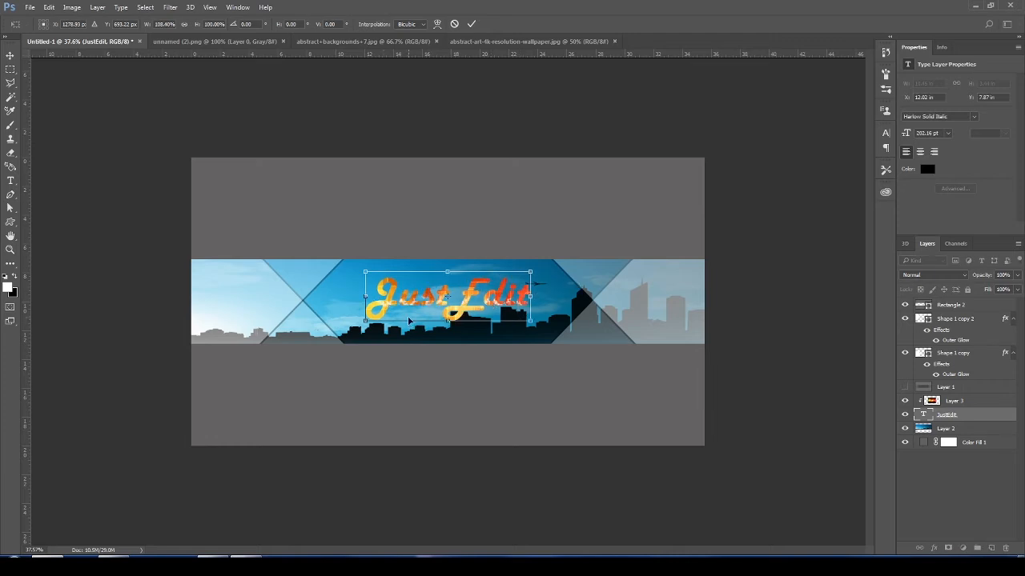
{"action": "key", "text": "ctrl+z"}
{"action": "left_click_drag", "start_coordinate": [363, 322], "coordinate": [352, 321]}
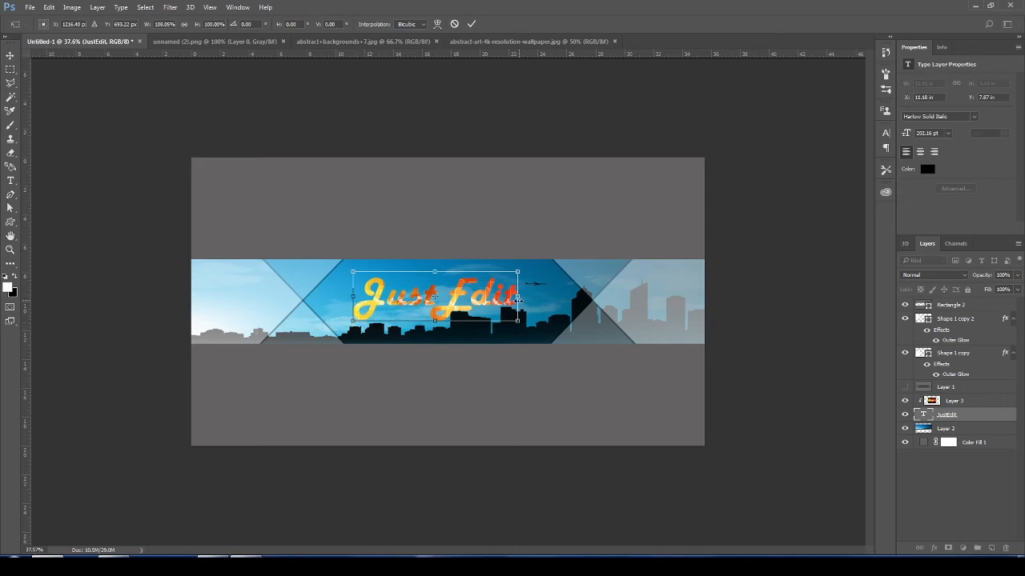
{"action": "mouse_move", "coordinate": [521, 297]}
{"action": "left_mouse_down"}
{"action": "mouse_move", "coordinate": [514, 318]}
{"action": "mouse_move", "coordinate": [501, 299]}
{"action": "mouse_move", "coordinate": [530, 314]}
{"action": "left_mouse_up"}
{"action": "key", "text": "Return"}
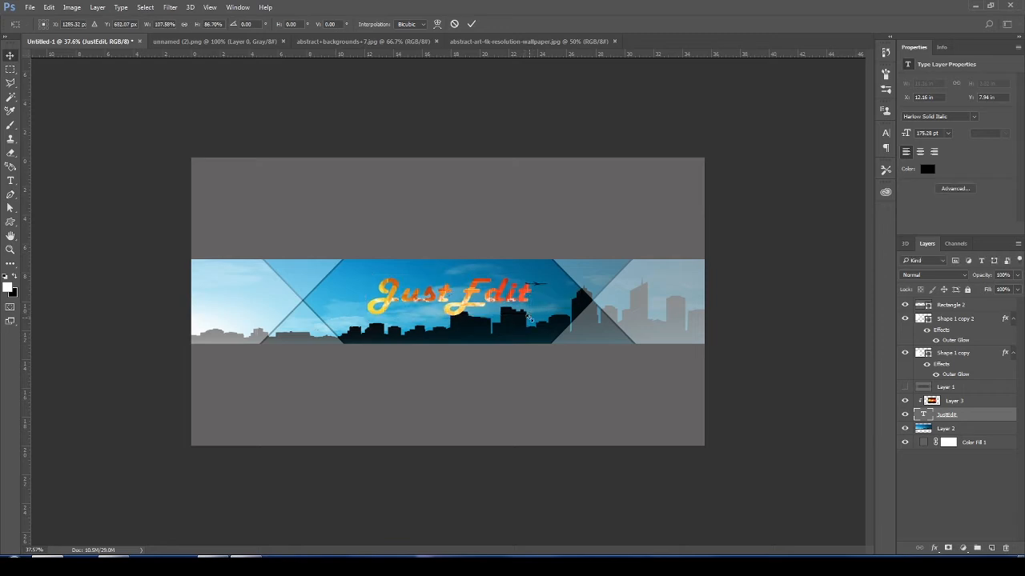
- Add a black Outer Glow to the "JustEdit" text with 100% opacity, 18% noise, 100% spread and 6 px size
{"action": "key", "text": "ctrl+minus"}
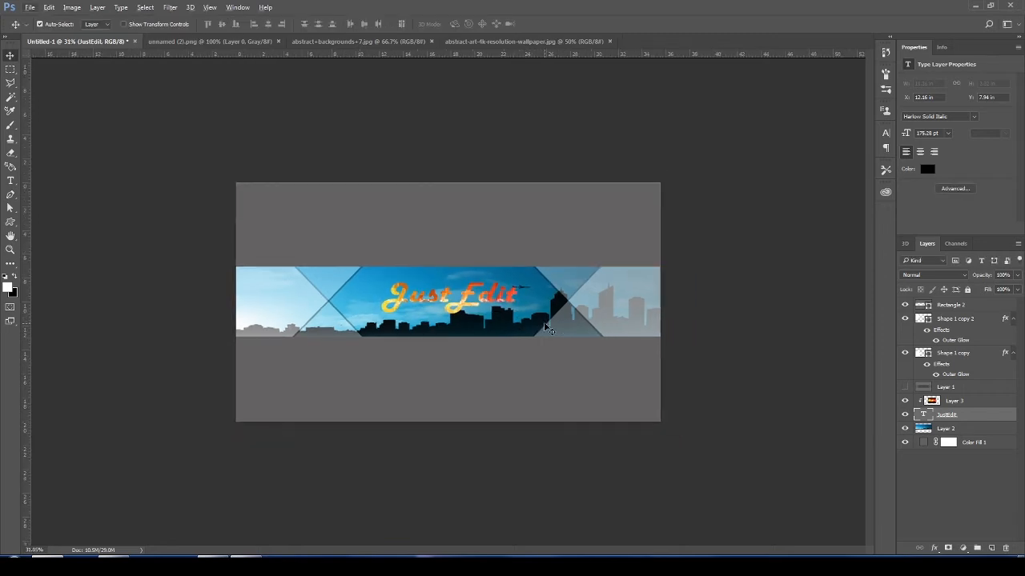
{"action": "key", "text": "ctrl+plus"}
{"action": "key", "text": "ctrl+plus"}
{"action": "right_click", "coordinate": [974, 415]}
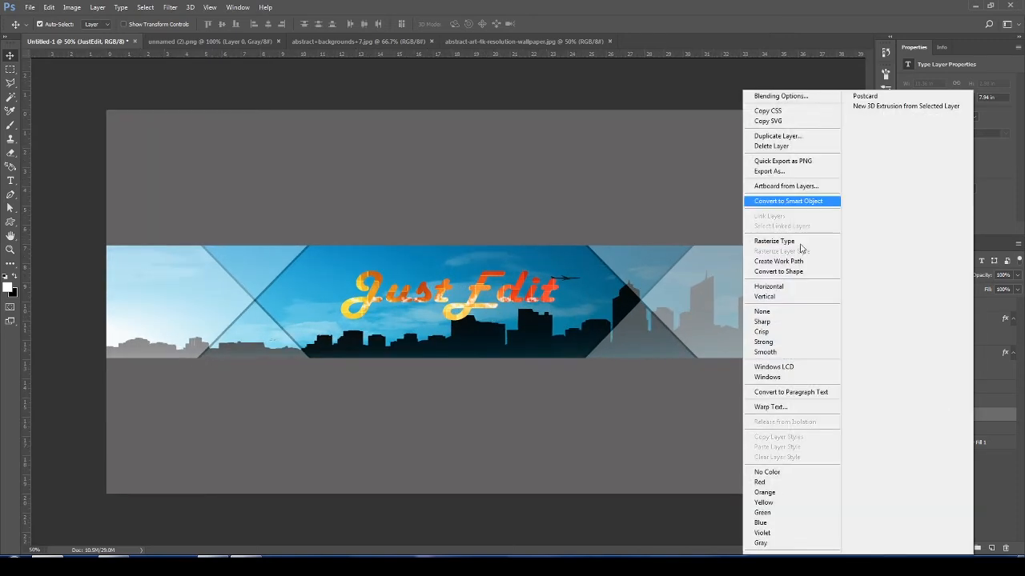
{"action": "left_click", "coordinate": [765, 94]}
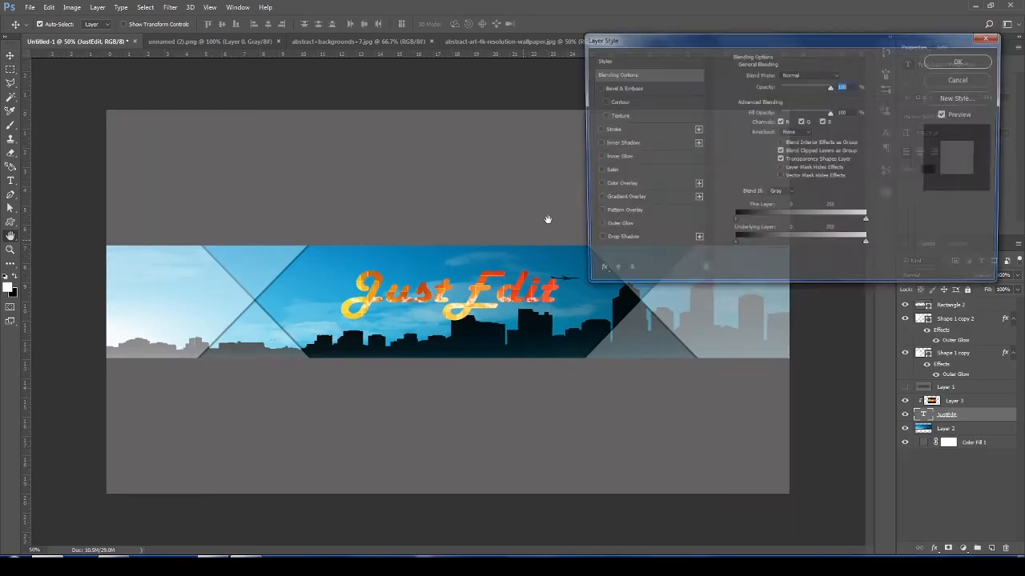
{"action": "left_click", "coordinate": [618, 227]}
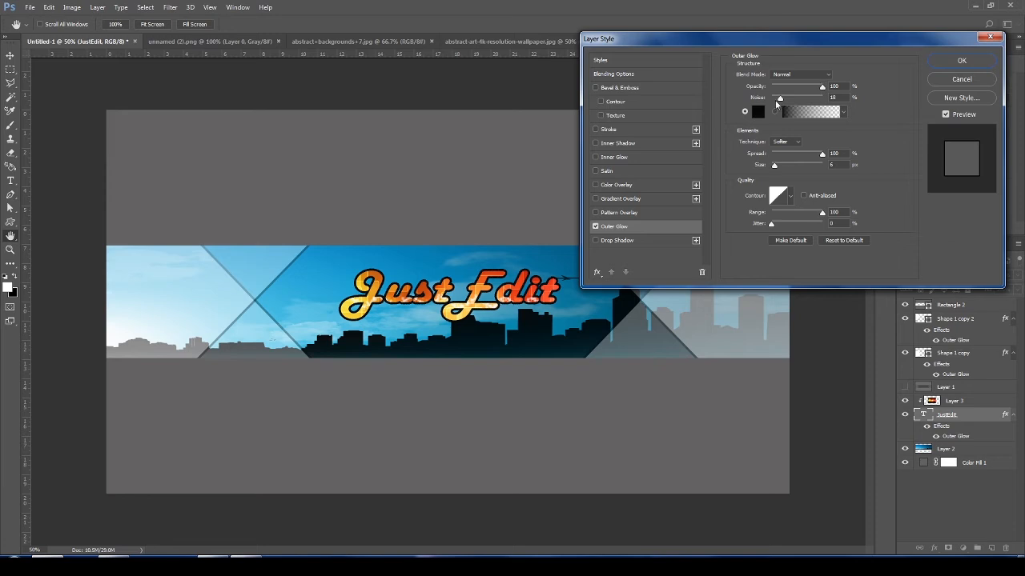
- Add a black Drop Shadow to the "JustEdit" text with a 50° angle, about 22 px distance, 35% spread and 0 px size
{"action": "left_click", "coordinate": [609, 242]}
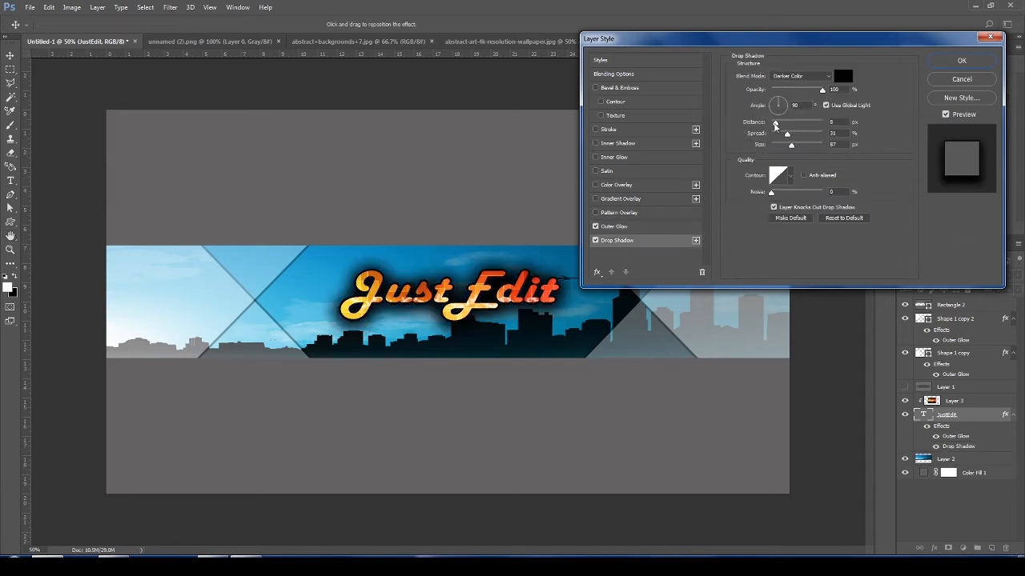
{"action": "left_click_drag", "start_coordinate": [775, 123], "coordinate": [786, 102]}
{"action": "left_click", "coordinate": [785, 100]}
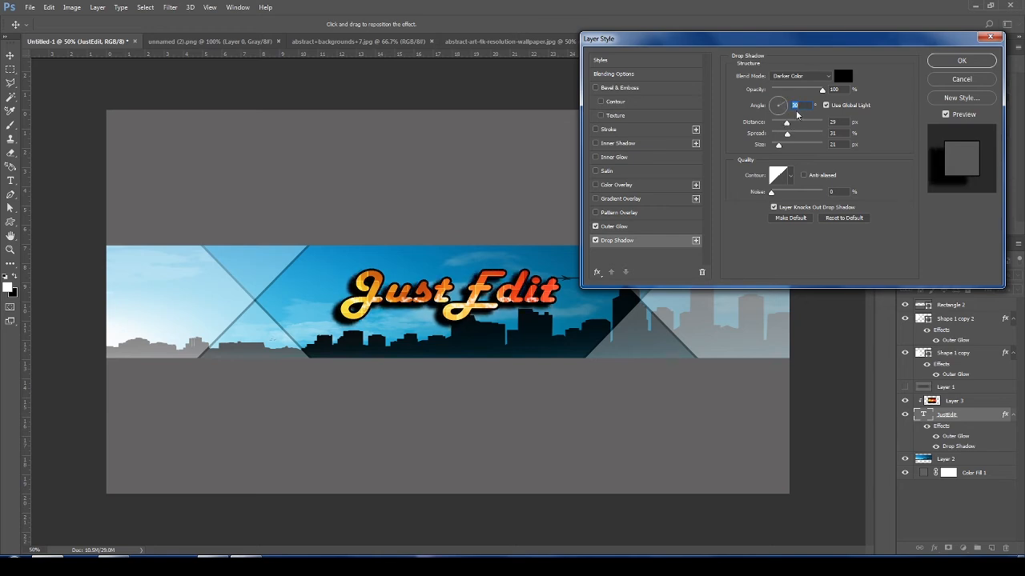
{"action": "left_click_drag", "start_coordinate": [780, 147], "coordinate": [783, 125]}
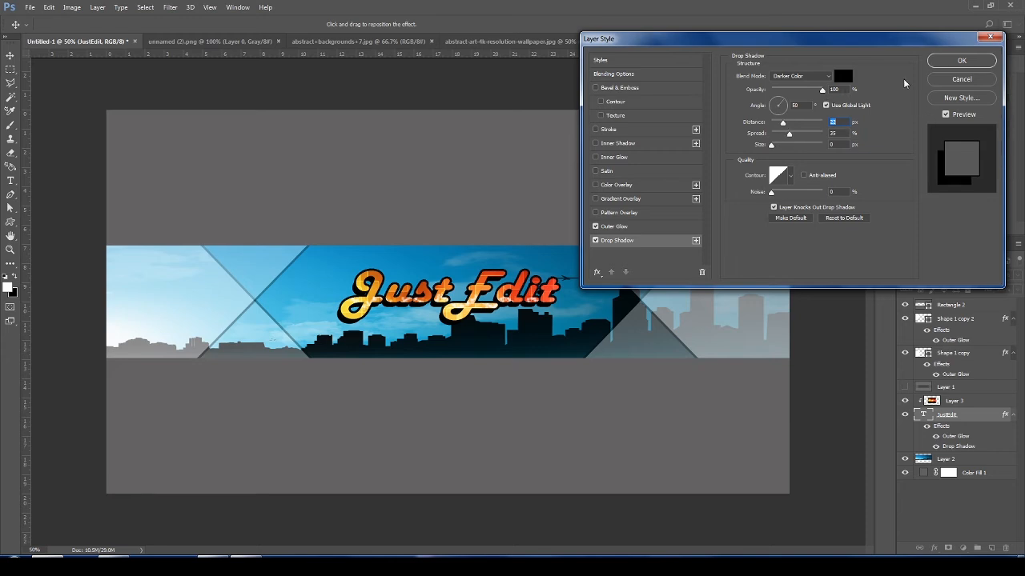
{"action": "left_click", "coordinate": [961, 61]}
{"action": "scroll", "coordinate": [536, 244], "scroll_direction": "down", "scroll_amount": 3}
{"action": "scroll", "coordinate": [551, 314], "scroll_direction": "up", "scroll_amount": 2}
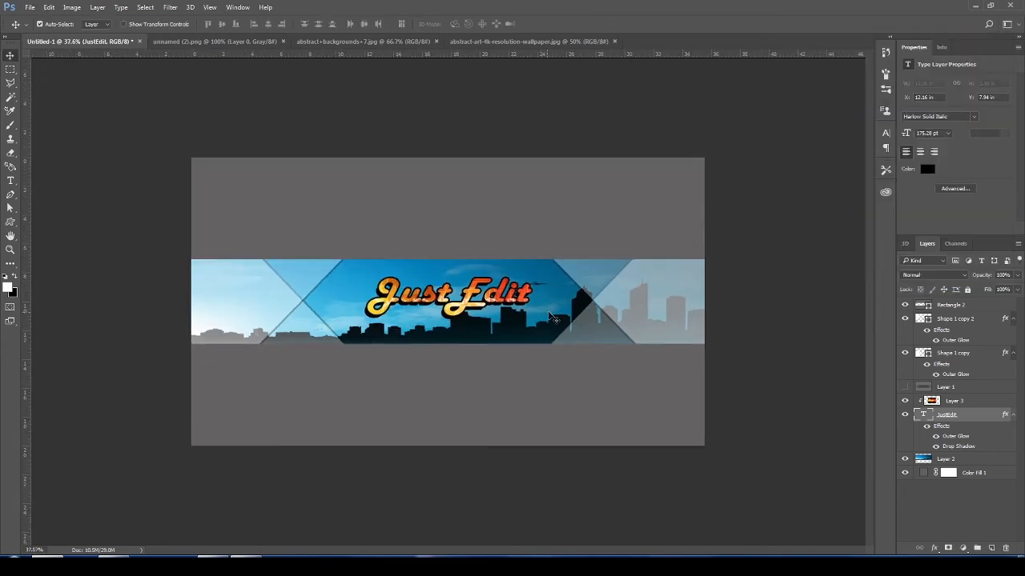
- Set the opacity of both slanted shape layers, Shape 1 copy and Shape 1 copy 2, to 24%
{"action": "left_click", "coordinate": [975, 357]}
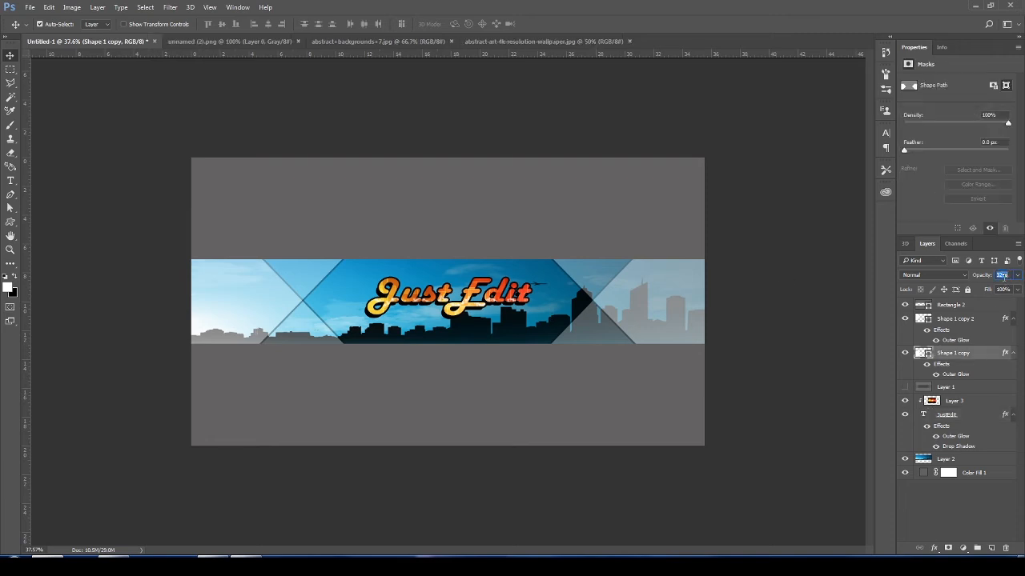
{"action": "left_click", "coordinate": [1016, 274]}
{"action": "left_click_drag", "start_coordinate": [985, 287], "coordinate": [977, 289]}
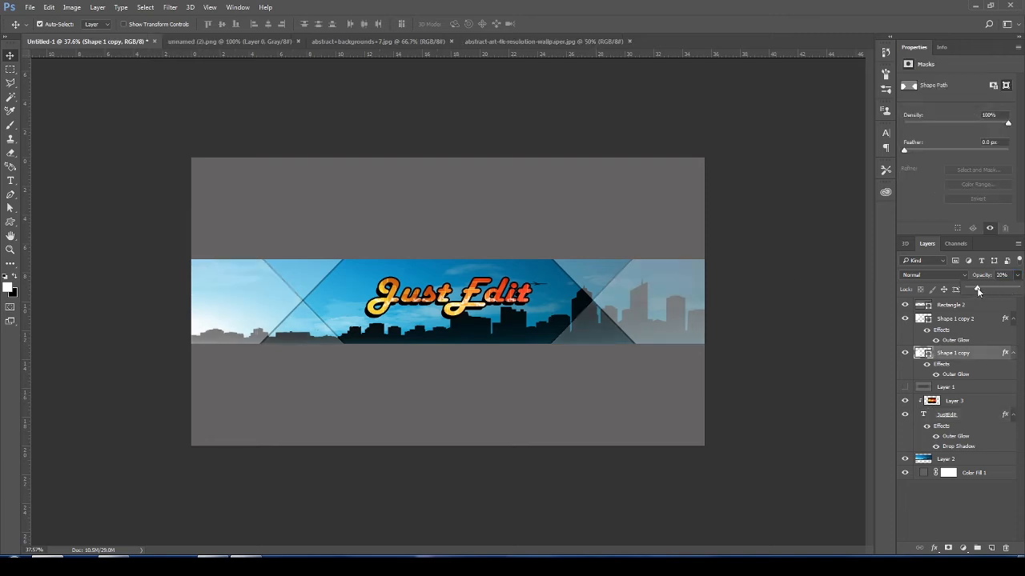
{"action": "left_click", "coordinate": [1002, 274]}
{"action": "type", "text": "24"}
{"action": "key", "text": "Return"}
{"action": "left_click", "coordinate": [963, 322]}
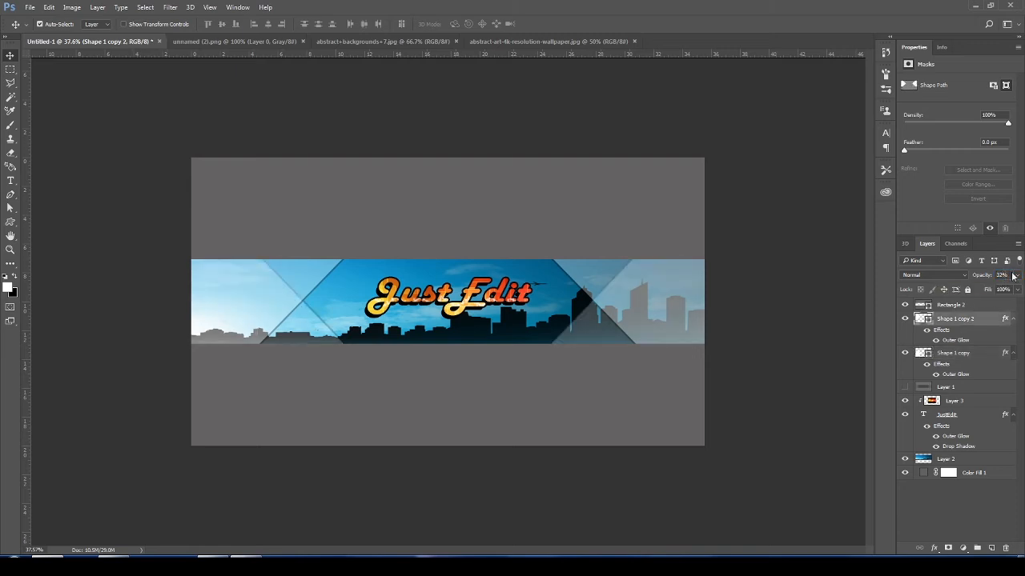
{"action": "type", "text": "24"}
{"action": "key", "text": "Return"}
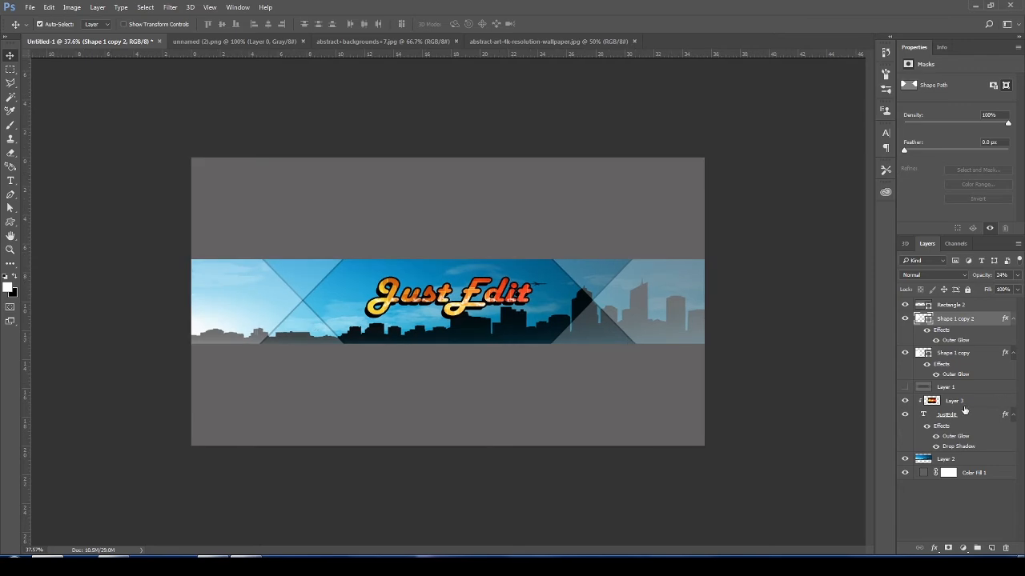
- Open facebook-logo (1).png, instagram-1581266_960_720.jpg and twitter_PNG32.png together from the Desktop folder "project photo shop 1.0"
{"action": "left_click", "coordinate": [30, 7]}
{"action": "left_click", "coordinate": [33, 18]}
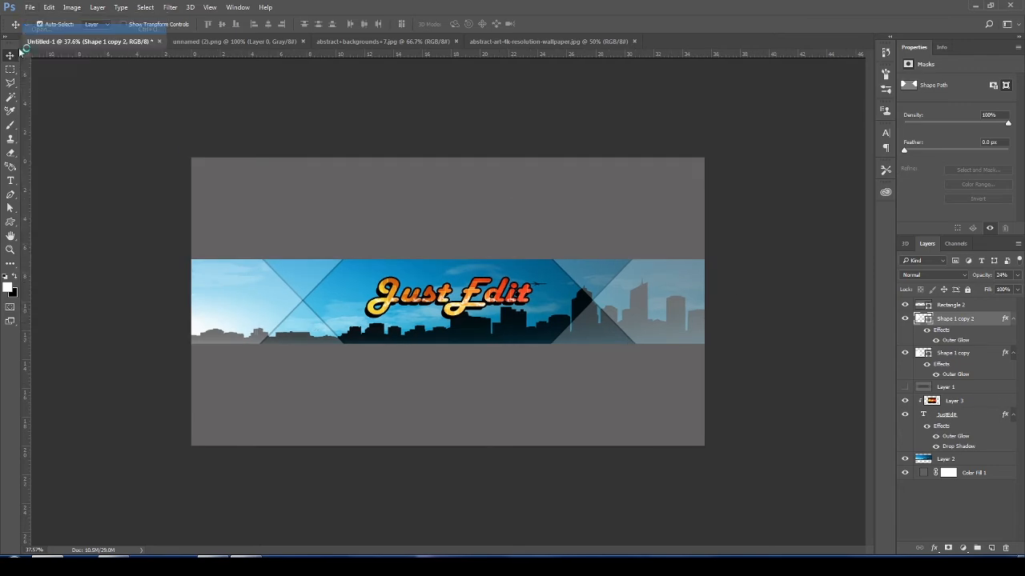
{"action": "left_click", "coordinate": [137, 73]}
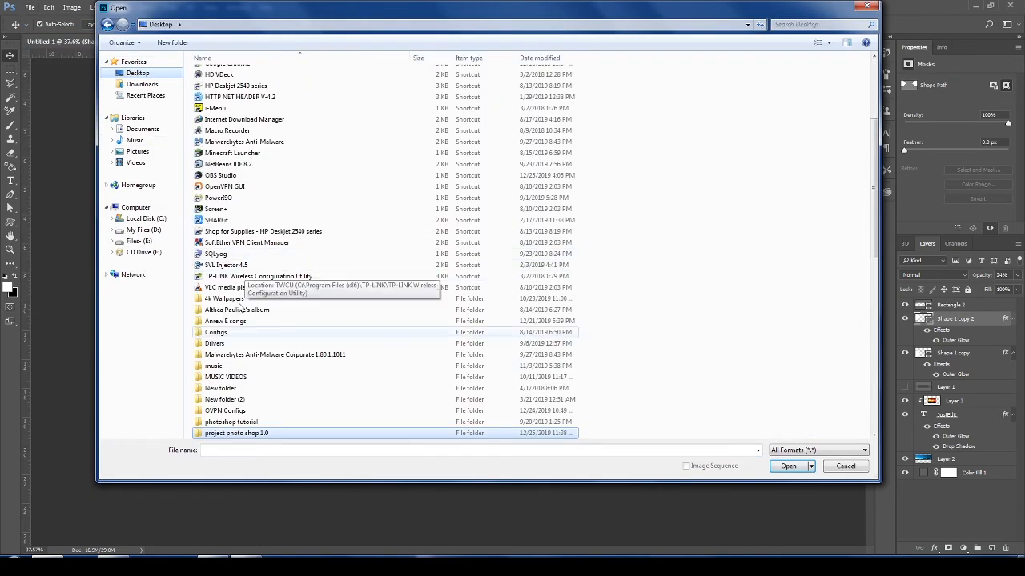
{"action": "double_click", "coordinate": [233, 433]}
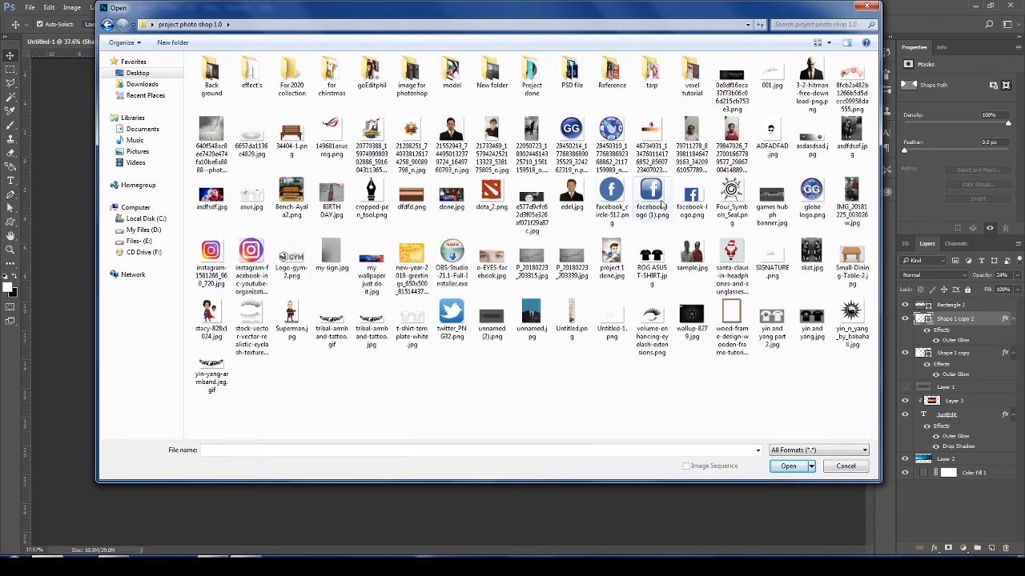
{"action": "left_click", "coordinate": [651, 196]}
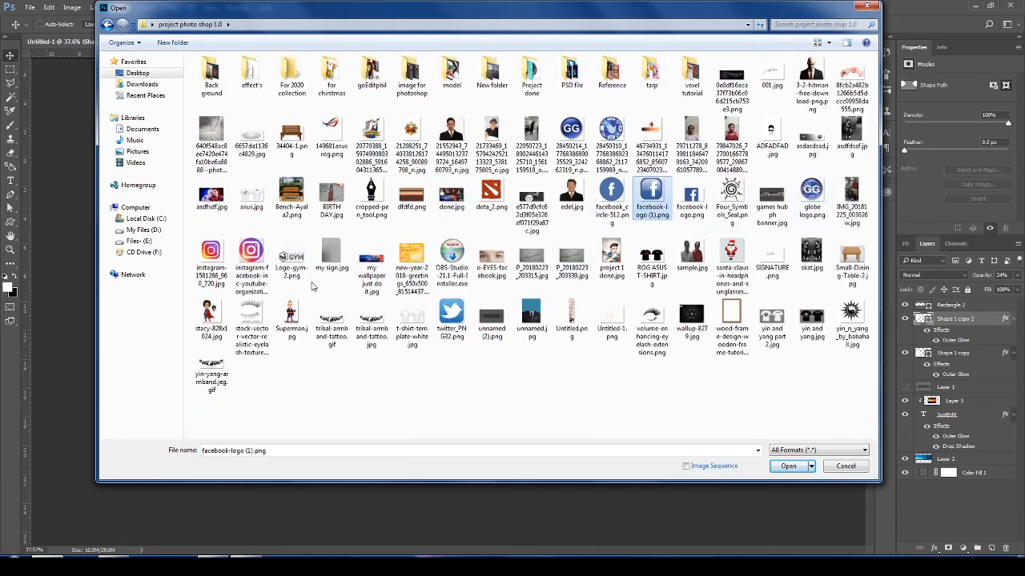
{"action": "left_click", "coordinate": [208, 267], "text": "ctrl"}
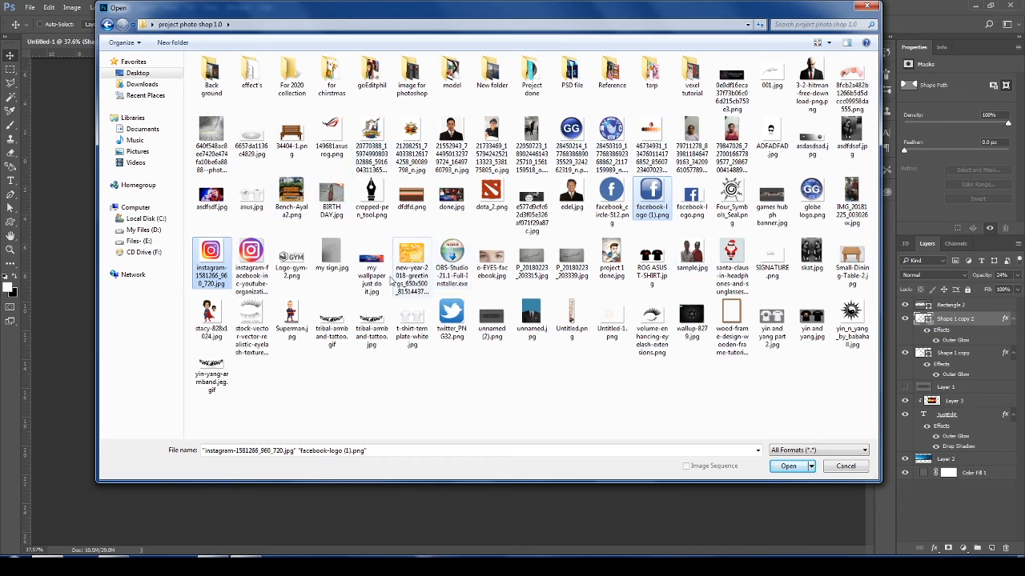
{"action": "left_click", "coordinate": [453, 316], "text": "ctrl"}
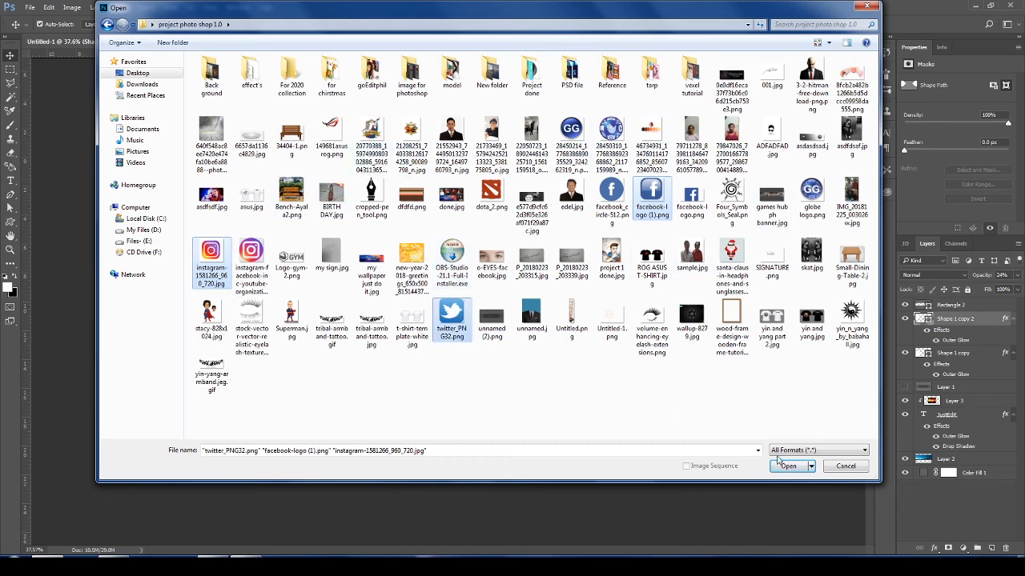
{"action": "left_click", "coordinate": [787, 466]}
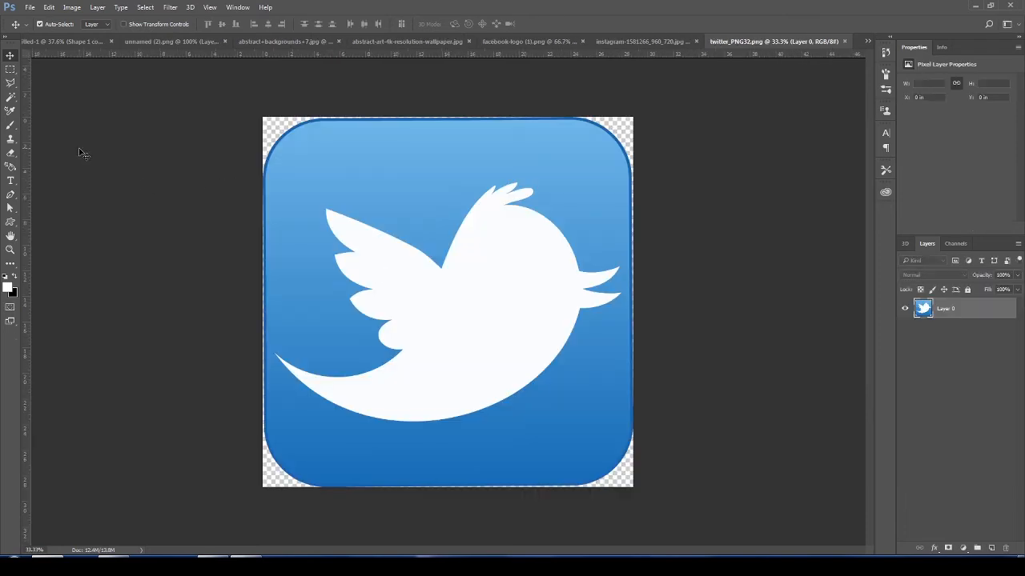
- Copy the whole Twitter logo into the banner document and scale it down to 30%
{"action": "key", "text": "ctrl+a"}
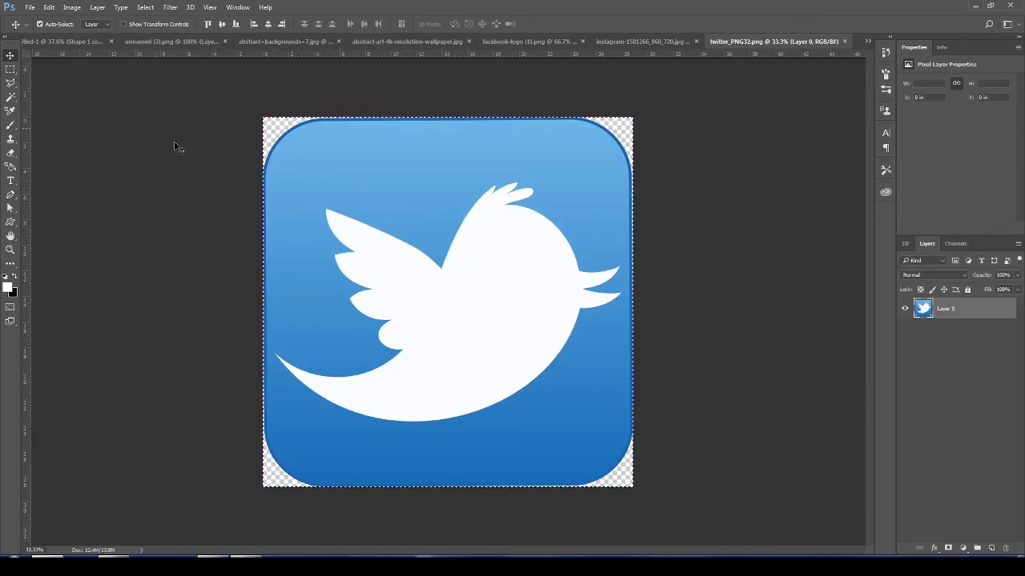
{"action": "left_click_drag", "start_coordinate": [312, 171], "coordinate": [430, 310]}
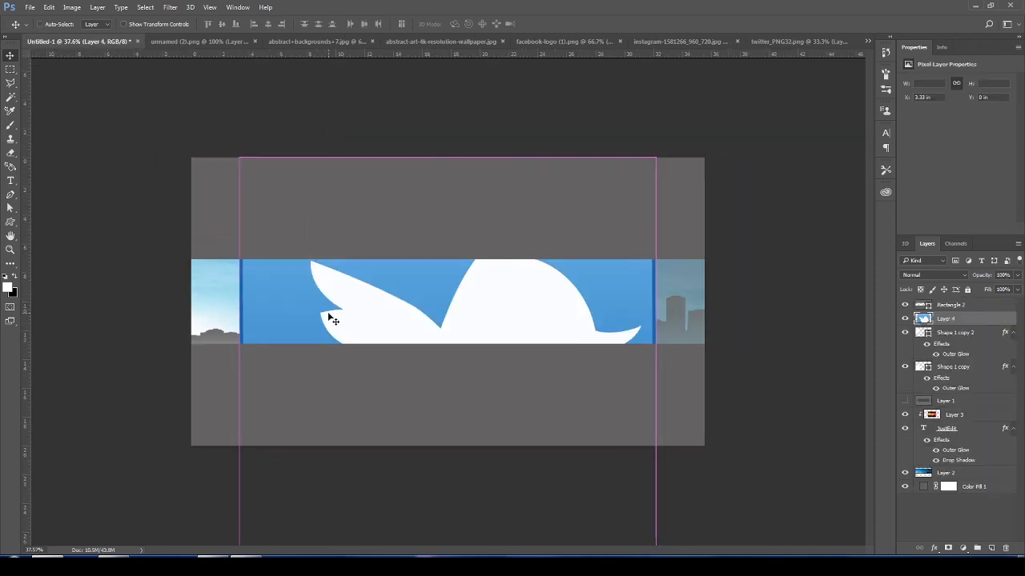
{"action": "key", "text": "ctrl+t"}
{"action": "left_click_drag", "start_coordinate": [241, 158], "coordinate": [531, 449]}
{"action": "left_click_drag", "start_coordinate": [560, 488], "coordinate": [437, 296]}
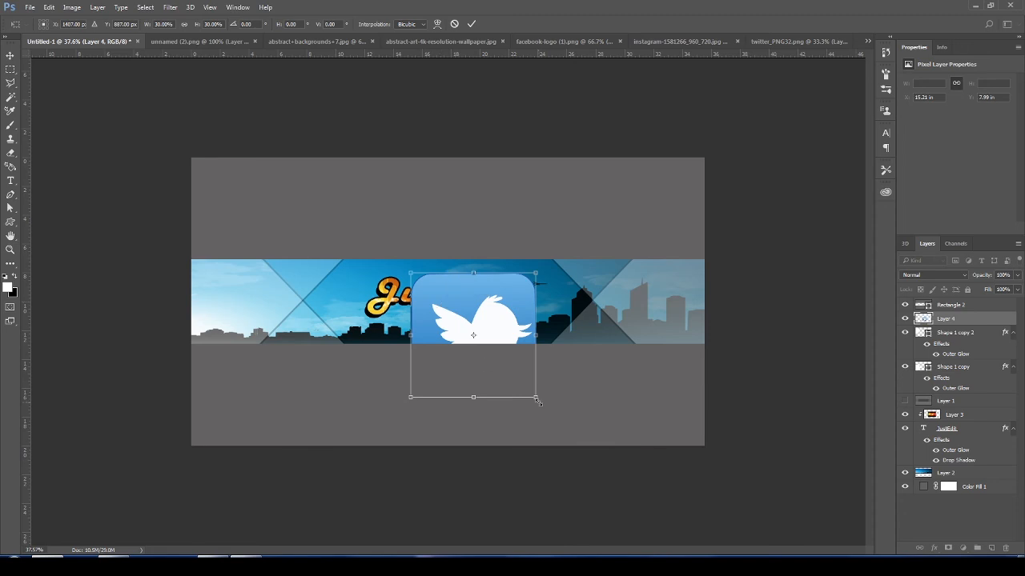
- Shrink the Twitter logo to a small icon and place it just below the "Edit" part of the title
{"action": "left_click_drag", "start_coordinate": [537, 400], "coordinate": [504, 347]}
{"action": "scroll", "coordinate": [449, 312], "scroll_direction": "up", "scroll_amount": 7}
{"action": "key", "text": "Return"}
{"action": "key", "text": "ctrl+minus"}
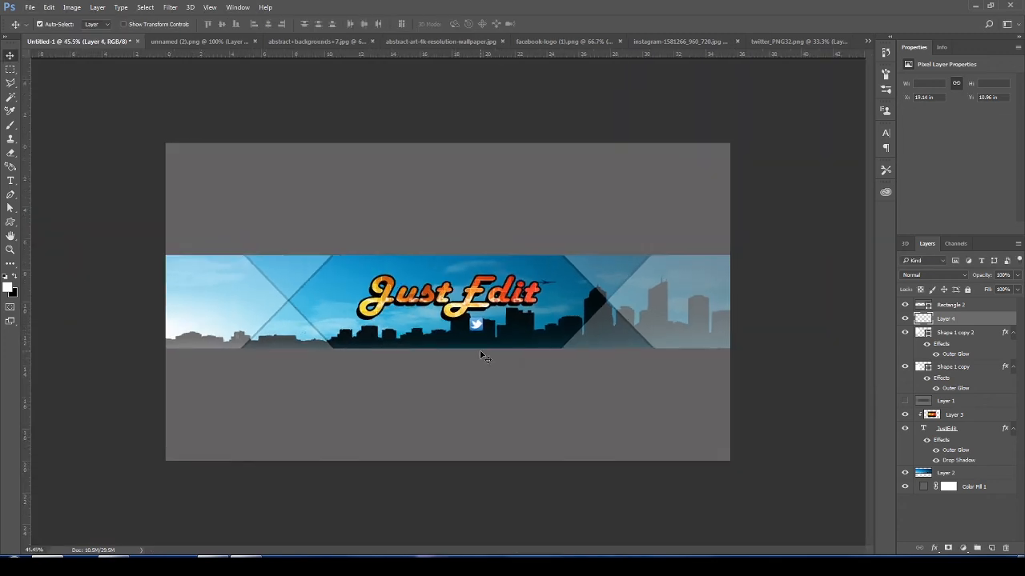
{"action": "key", "text": "ctrl+plus"}
{"action": "key", "text": "ctrl+t"}
{"action": "left_click_drag", "start_coordinate": [501, 346], "coordinate": [504, 350]}
{"action": "key", "text": "Return"}
{"action": "scroll", "coordinate": [491, 360], "scroll_direction": "down", "scroll_amount": 5}
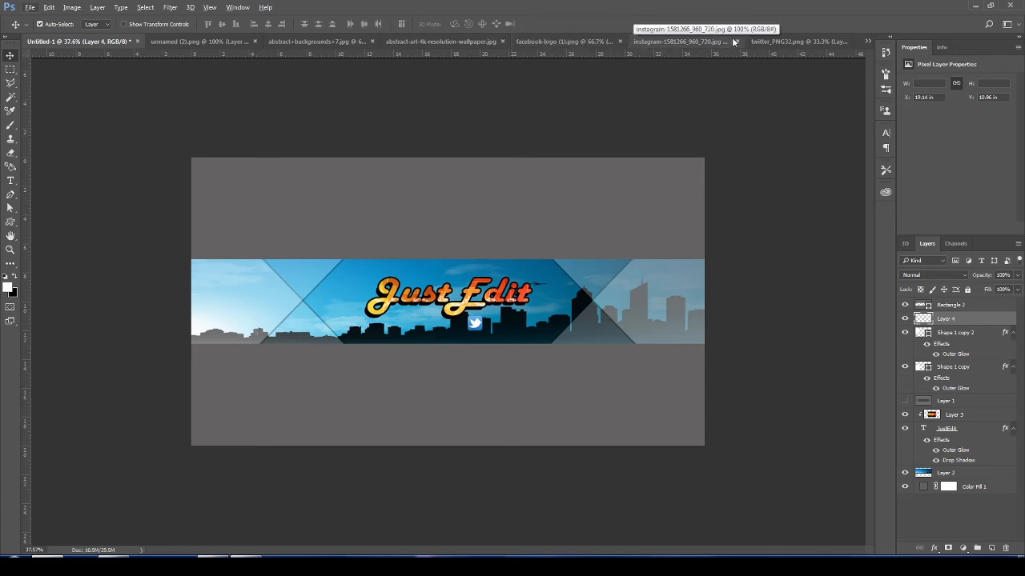
- Erase the white background around the Instagram logo in instagram-1581266_960_720.jpg with the Magic Eraser
{"action": "left_click", "coordinate": [687, 44]}
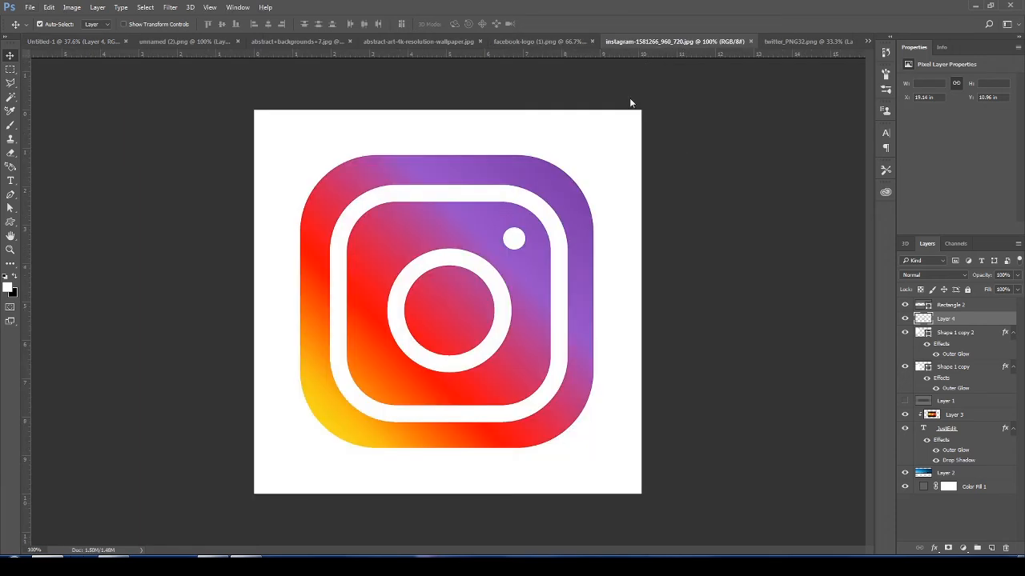
{"action": "left_click", "coordinate": [10, 152]}
{"action": "right_click", "coordinate": [11, 152]}
{"action": "left_click", "coordinate": [52, 175]}
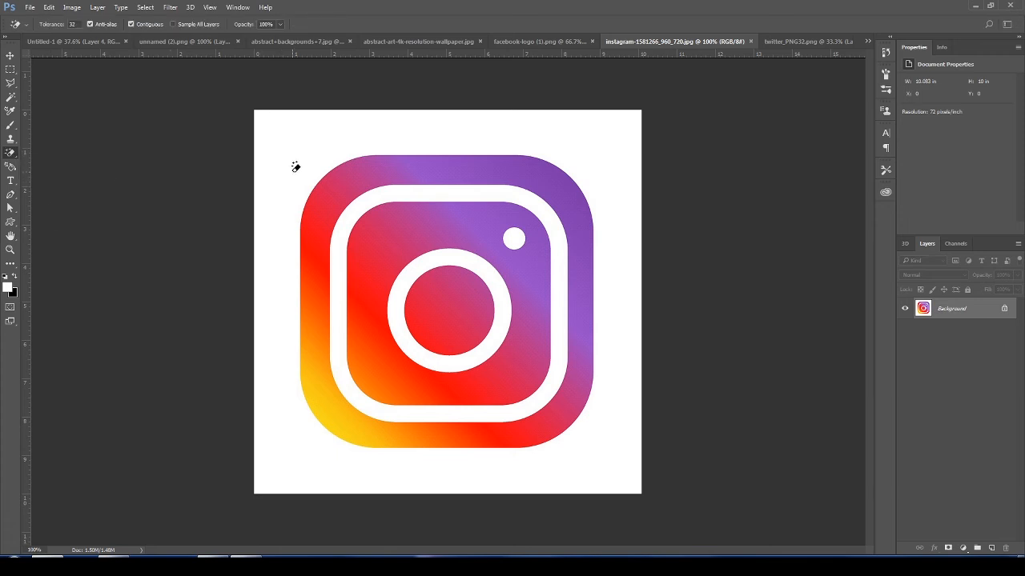
{"action": "left_click", "coordinate": [295, 167]}
- Copy the cut-out Instagram logo into the banner document
{"action": "left_click", "coordinate": [10, 55]}
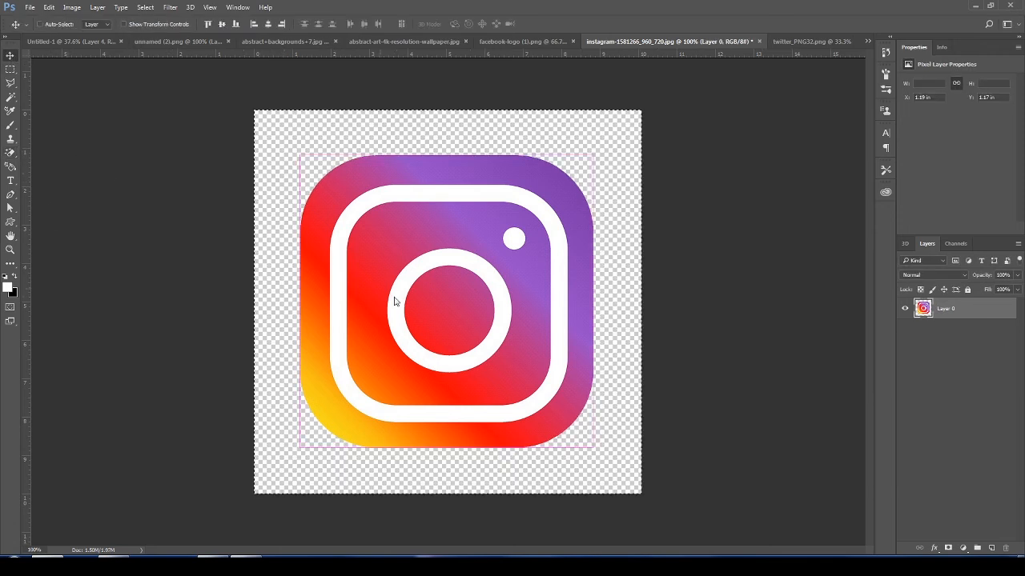
{"action": "key", "text": "ctrl+a"}
{"action": "left_click_drag", "start_coordinate": [318, 170], "coordinate": [618, 313]}
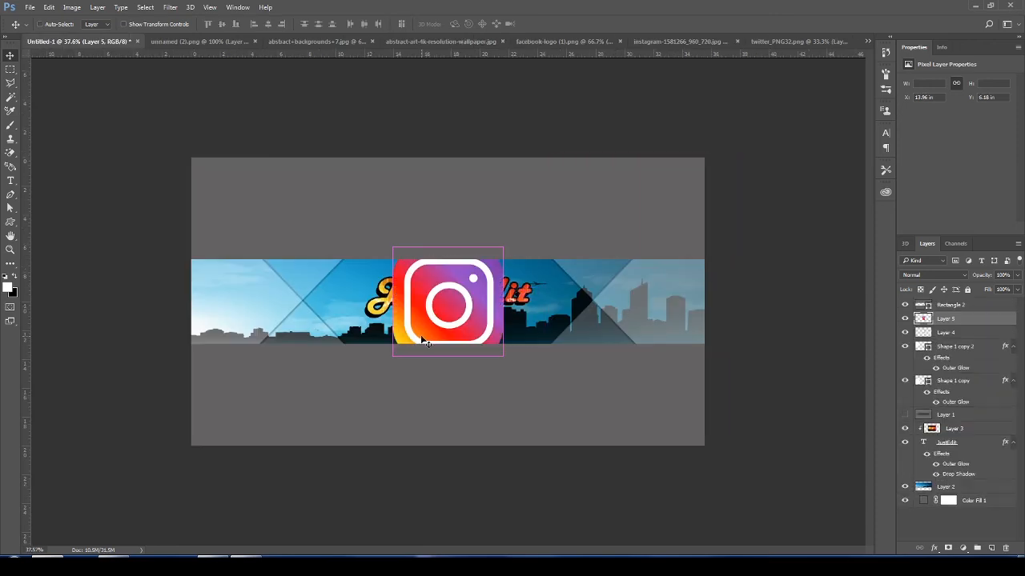
- Scale the Instagram logo down to the Twitter icon's size and place it just right of that icon
{"action": "key", "text": "ctrl+t"}
{"action": "left_click_drag", "start_coordinate": [501, 344], "coordinate": [526, 335]}
{"action": "scroll", "coordinate": [529, 362], "scroll_direction": "up", "scroll_amount": 3}
{"action": "scroll", "coordinate": [529, 362], "scroll_direction": "up", "scroll_amount": 5}
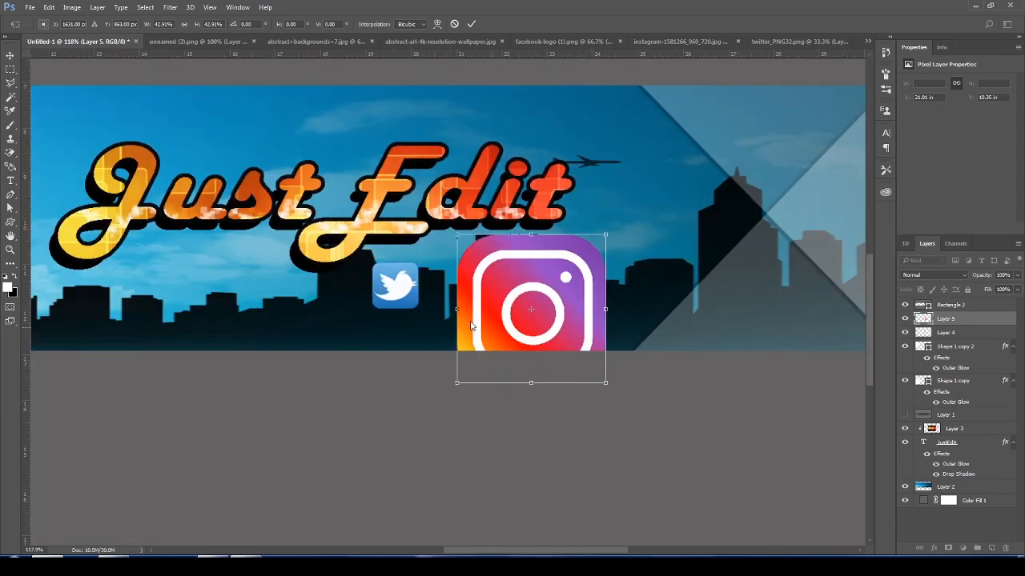
{"action": "left_click_drag", "start_coordinate": [505, 279], "coordinate": [421, 307]}
{"action": "left_click_drag", "start_coordinate": [518, 411], "coordinate": [472, 296]}
{"action": "key", "text": "Return"}
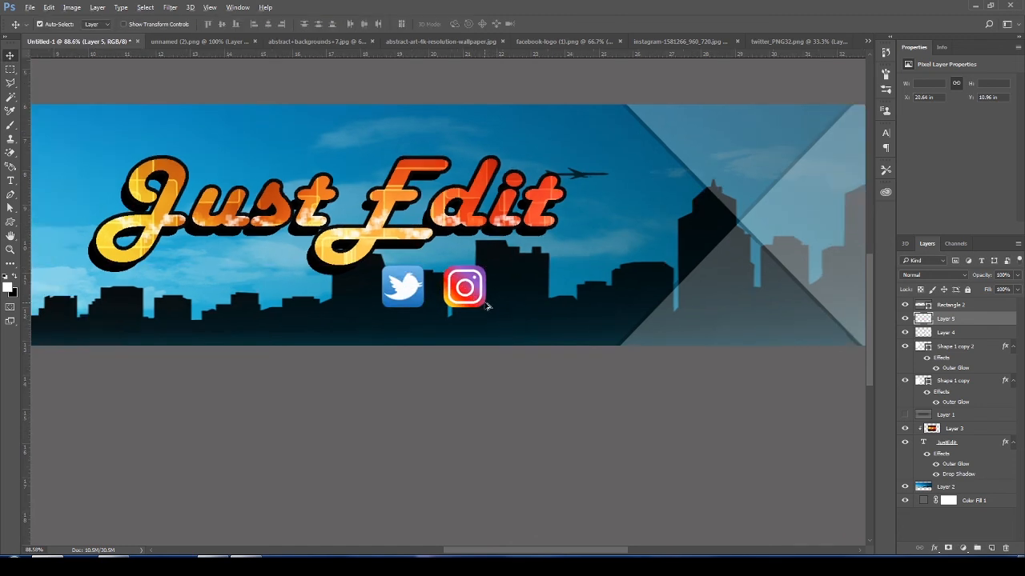
- Copy the whole logo from facebook-logo (1).png into the banner document
{"action": "scroll", "coordinate": [472, 297], "scroll_direction": "down", "scroll_amount": 5}
{"action": "left_click", "coordinate": [565, 40]}
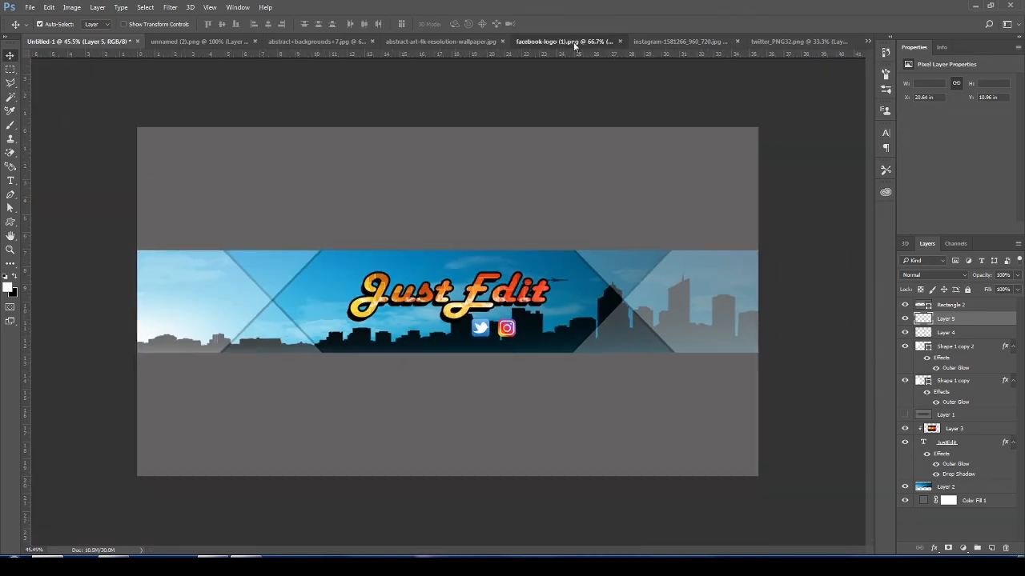
{"action": "key", "text": "ctrl+a"}
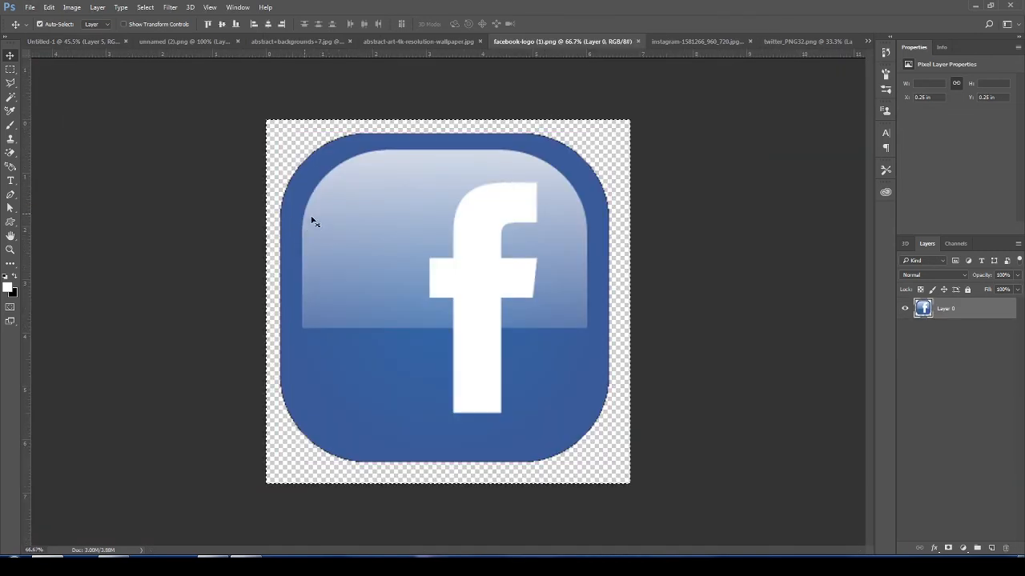
{"action": "left_click", "coordinate": [41, 42]}
{"action": "key", "text": "ctrl+v"}
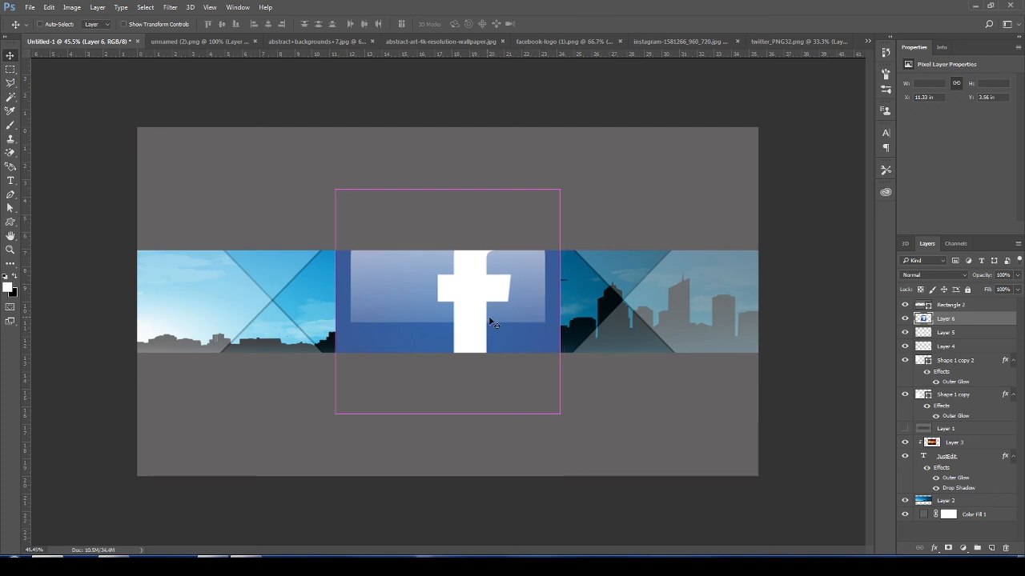
- Scale the Facebook logo down to about 8% and line it up right of the Instagram icon
{"action": "key", "text": "ctrl+t"}
{"action": "left_click_drag", "start_coordinate": [336, 188], "coordinate": [522, 336]}
{"action": "left_click_drag", "start_coordinate": [571, 387], "coordinate": [518, 338]}
{"action": "scroll", "coordinate": [572, 350], "scroll_direction": "up", "scroll_amount": 3}
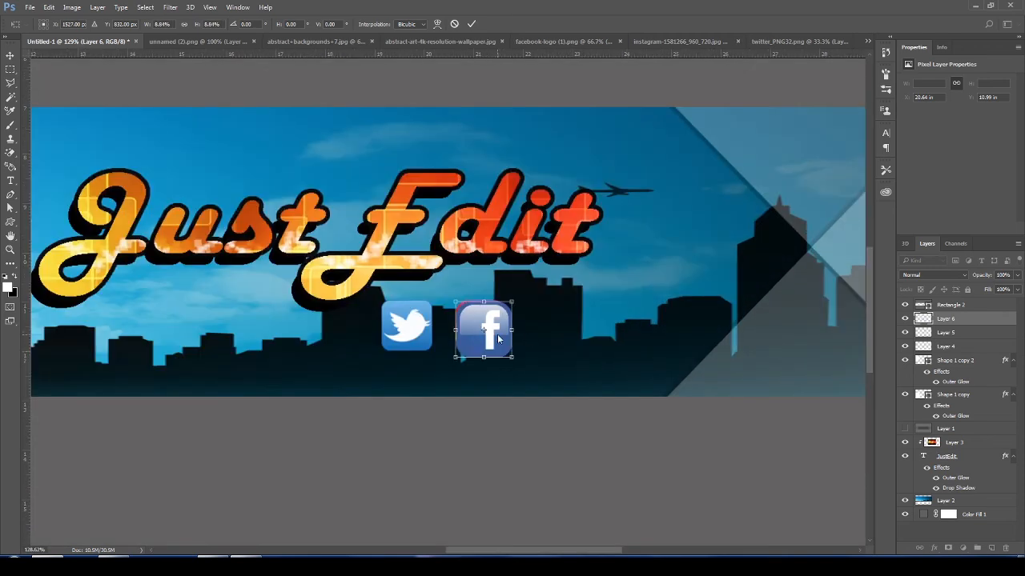
{"action": "left_click_drag", "start_coordinate": [494, 326], "coordinate": [568, 313]}
{"action": "scroll", "coordinate": [592, 345], "scroll_direction": "down", "scroll_amount": 5}
{"action": "key", "text": "alt+space"}
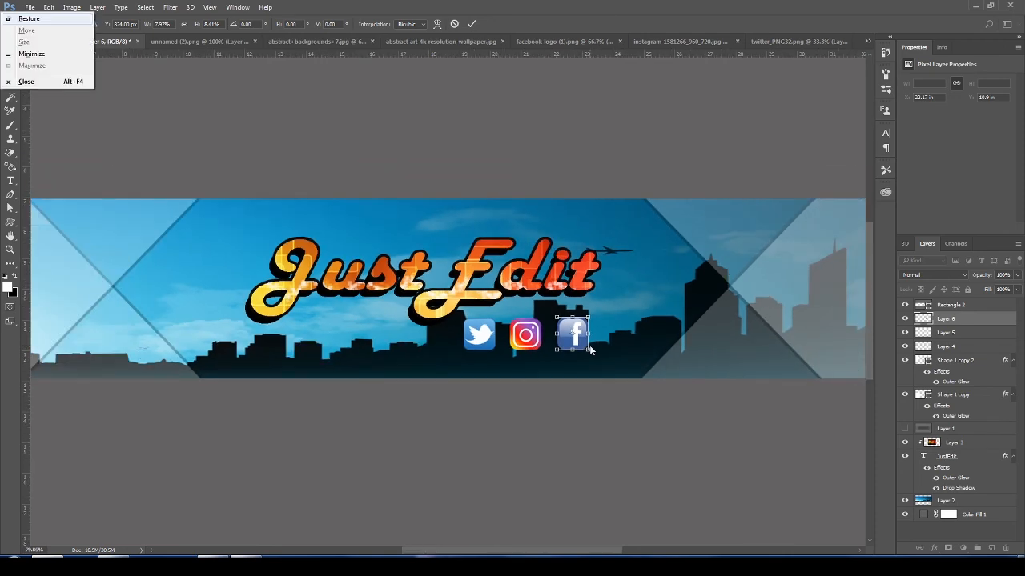
{"action": "key", "text": "Escape"}
{"action": "key", "text": "Return"}
{"action": "scroll", "coordinate": [614, 342], "scroll_direction": "down", "scroll_amount": 5}
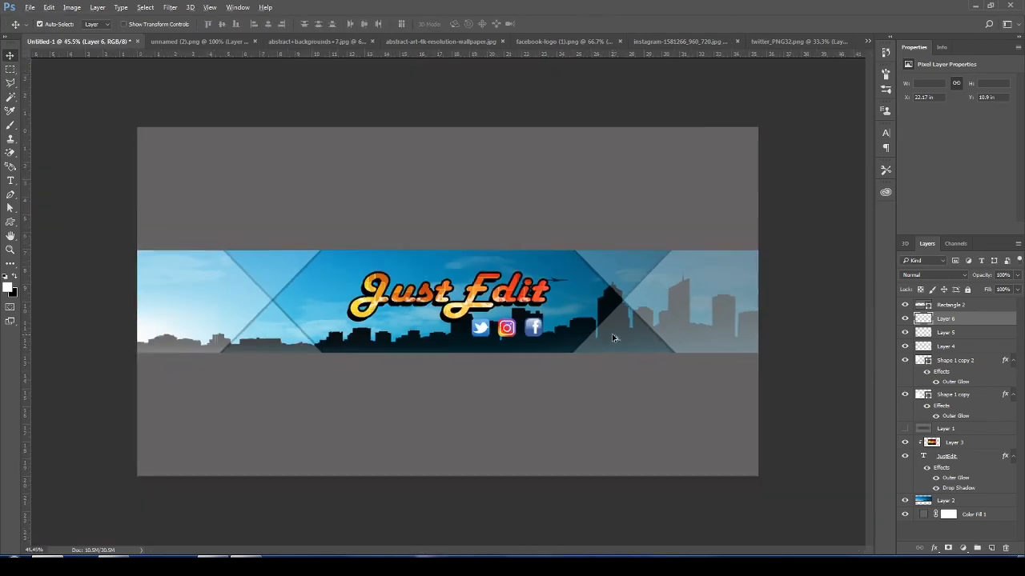
- Add a new layer above the logos and set the Brush's foreground colour to a medium teal blue
{"action": "scroll", "coordinate": [564, 344], "scroll_direction": "down", "scroll_amount": 1}
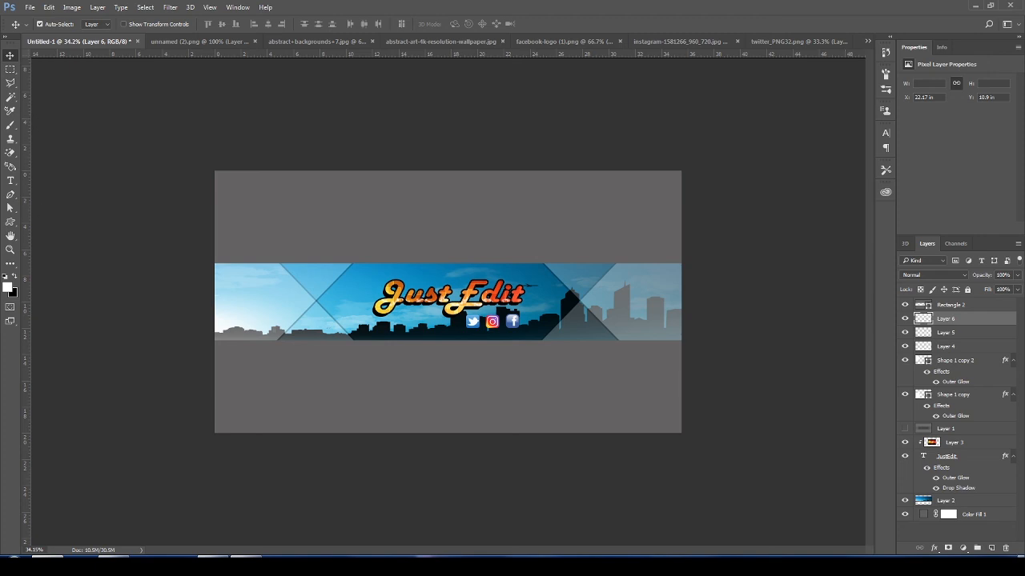
{"action": "left_click", "coordinate": [992, 549]}
{"action": "key", "text": "b"}
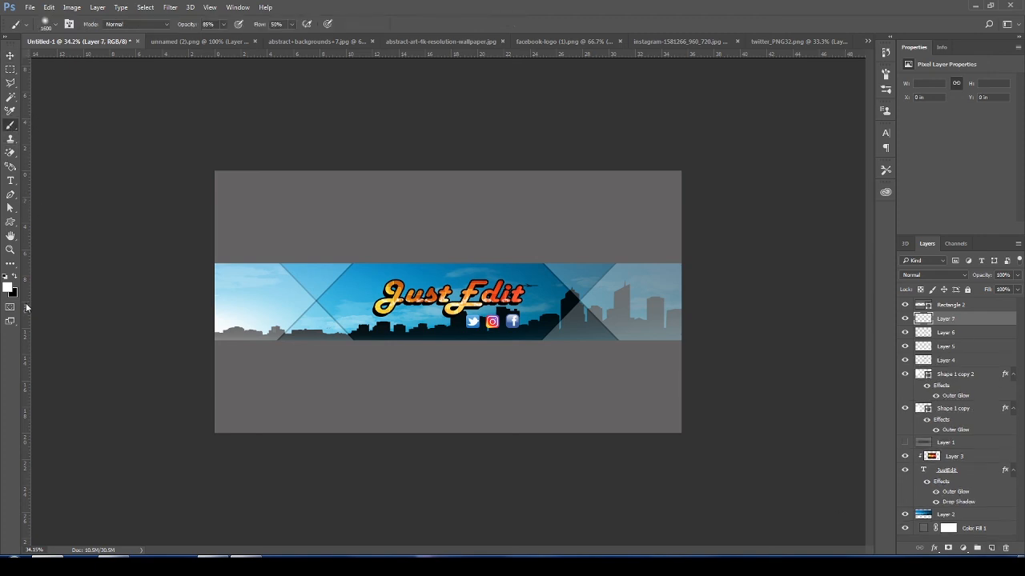
{"action": "left_click", "coordinate": [10, 290]}
{"action": "left_click_drag", "start_coordinate": [768, 194], "coordinate": [812, 200]}
{"action": "left_click", "coordinate": [882, 212]}
{"action": "left_click", "coordinate": [967, 144]}
- Paint a soft teal glow around the banner strip's edges with a 250 px brush at 85% opacity and 50% flow
{"action": "mouse_move", "coordinate": [208, 256]}
{"action": "left_mouse_down"}
{"action": "mouse_move", "coordinate": [215, 354]}
{"action": "mouse_move", "coordinate": [397, 363]}
{"action": "mouse_move", "coordinate": [724, 350]}
{"action": "mouse_move", "coordinate": [638, 359]}
{"action": "mouse_move", "coordinate": [716, 344]}
{"action": "mouse_move", "coordinate": [583, 355]}
{"action": "mouse_move", "coordinate": [258, 347]}
{"action": "left_mouse_up"}
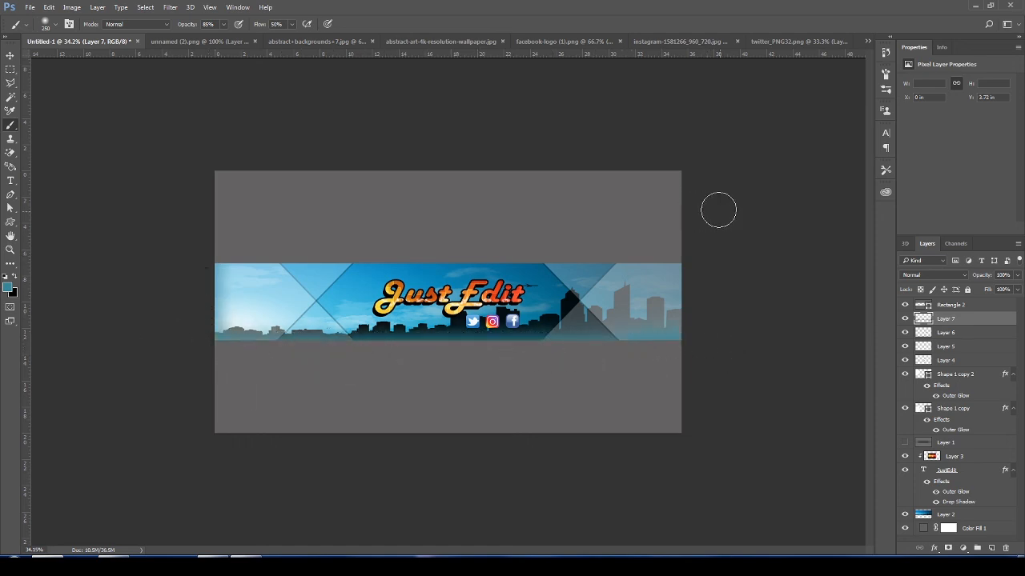
{"action": "mouse_move", "coordinate": [686, 257]}
{"action": "left_mouse_down"}
{"action": "mouse_move", "coordinate": [332, 241]}
{"action": "mouse_move", "coordinate": [298, 229]}
{"action": "mouse_move", "coordinate": [195, 241]}
{"action": "mouse_move", "coordinate": [217, 249]}
{"action": "mouse_move", "coordinate": [700, 252]}
{"action": "left_mouse_up"}
{"action": "key", "text": "v"}
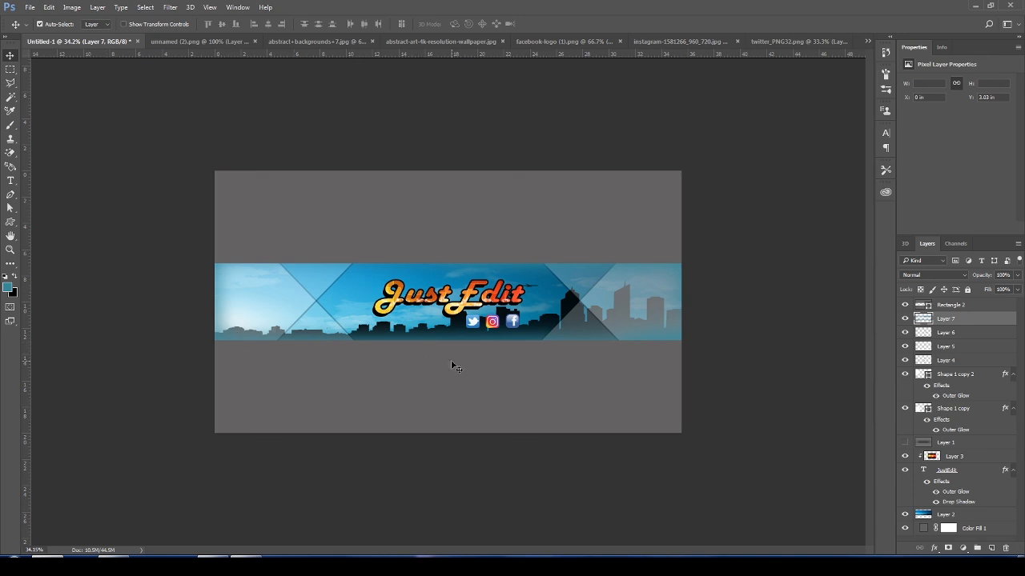
- Move the painted glow layer below the "JustEdit" text, directly above the skyline in Layer 2
{"action": "left_click_drag", "start_coordinate": [961, 319], "coordinate": [960, 507]}
{"action": "left_click_drag", "start_coordinate": [587, 439], "coordinate": [595, 430]}
{"action": "key", "text": "ctrl+t"}
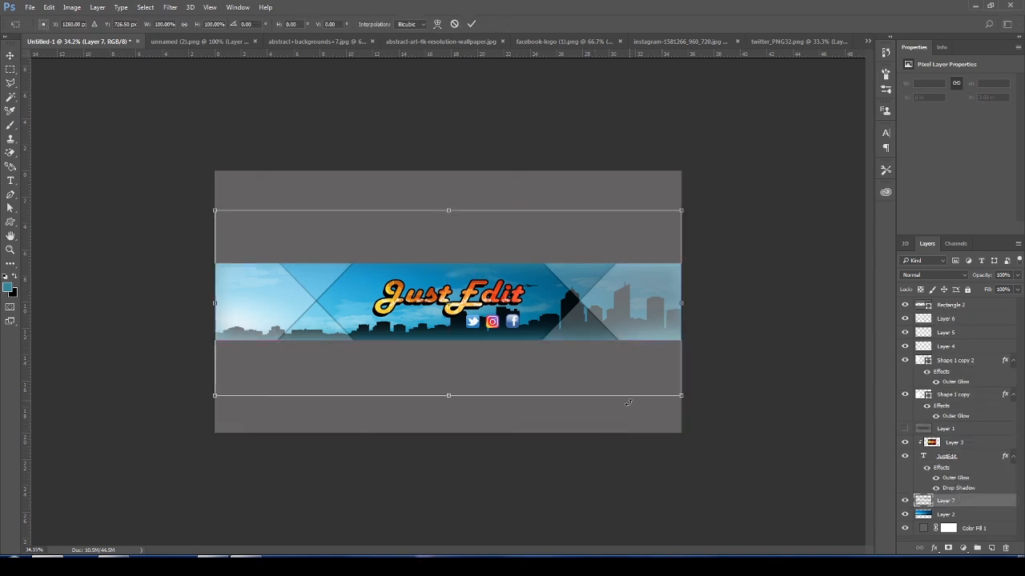
{"action": "key", "text": "Return"}
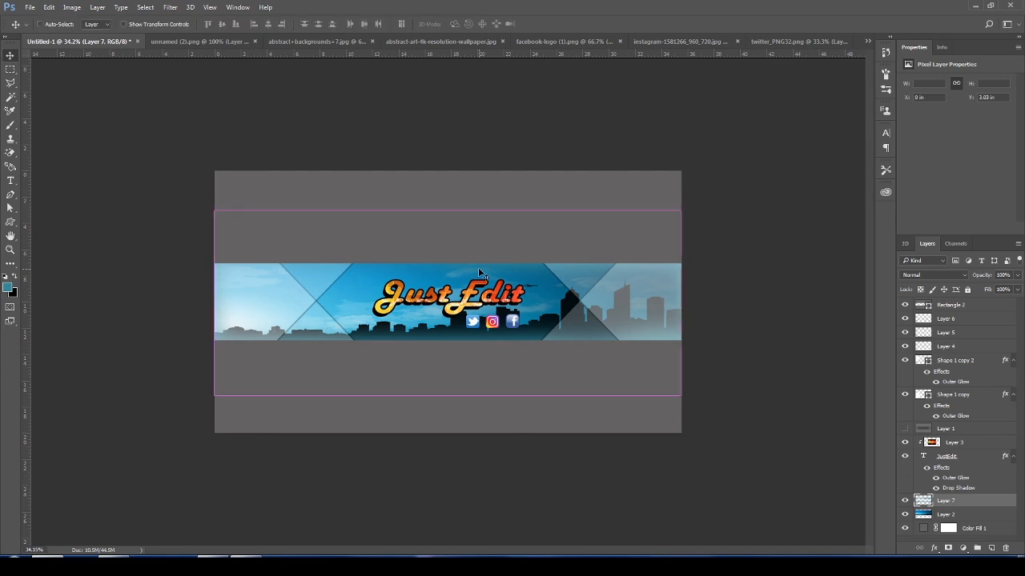
- Adjust the glow layer's Hue/Saturation to hue -137, saturation +7 and lightness -17
{"action": "key", "text": "ctrl+u"}
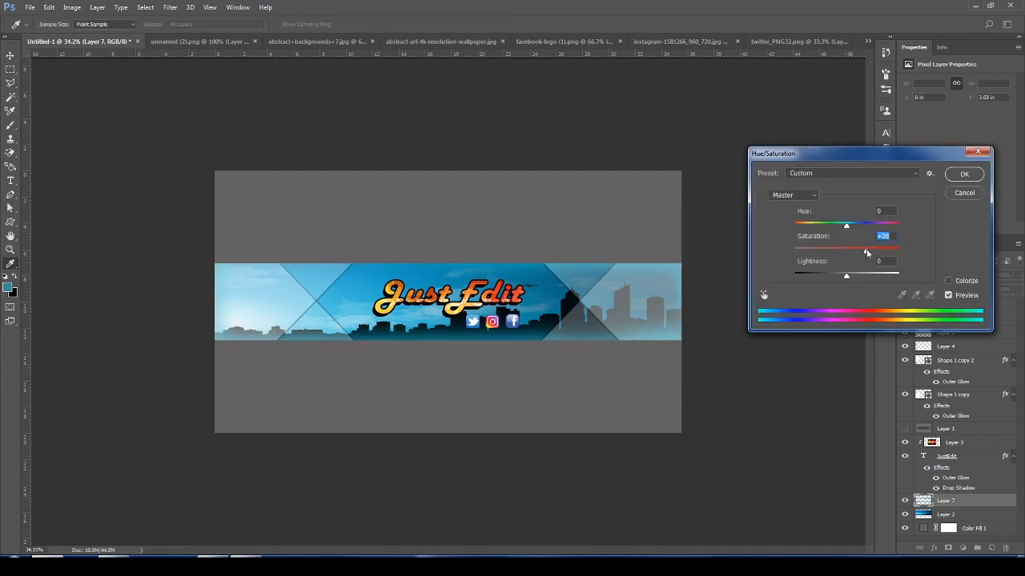
{"action": "mouse_move", "coordinate": [848, 280]}
{"action": "left_mouse_down"}
{"action": "mouse_move", "coordinate": [875, 279]}
{"action": "mouse_move", "coordinate": [835, 280]}
{"action": "left_mouse_up"}
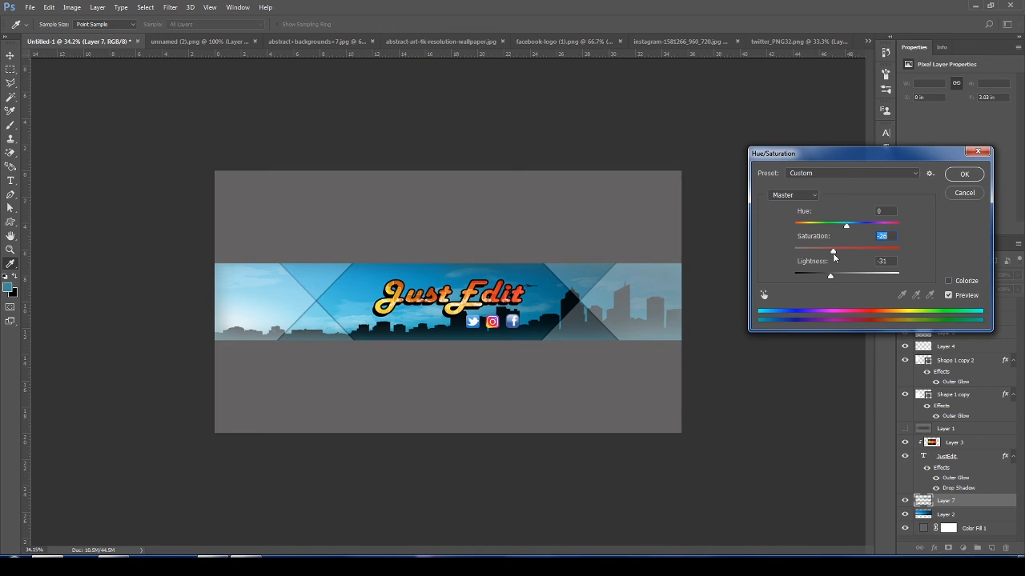
{"action": "mouse_move", "coordinate": [830, 278]}
{"action": "left_mouse_down"}
{"action": "mouse_move", "coordinate": [855, 279]}
{"action": "mouse_move", "coordinate": [842, 278]}
{"action": "left_mouse_up"}
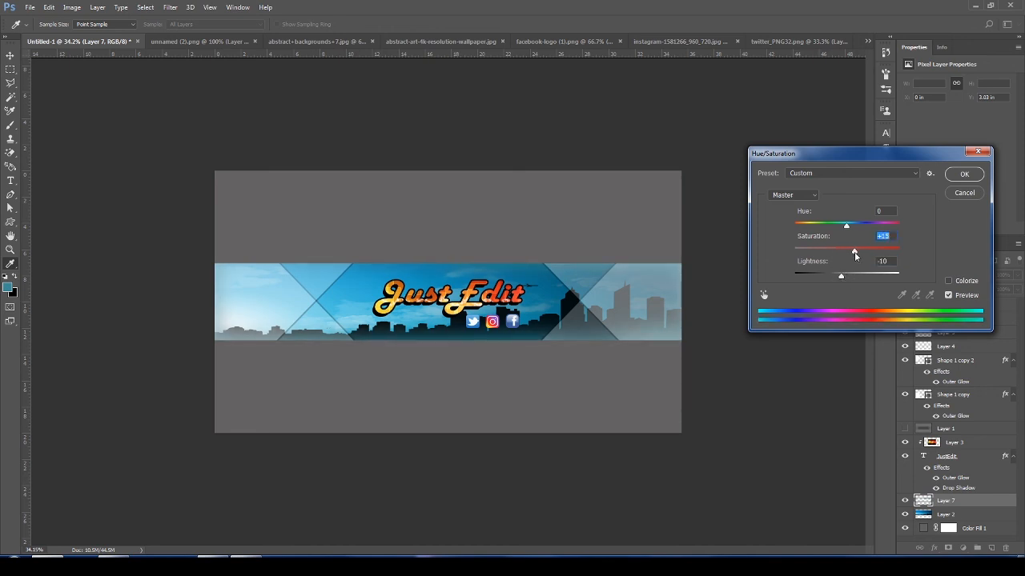
{"action": "left_click_drag", "start_coordinate": [848, 231], "coordinate": [804, 231]}
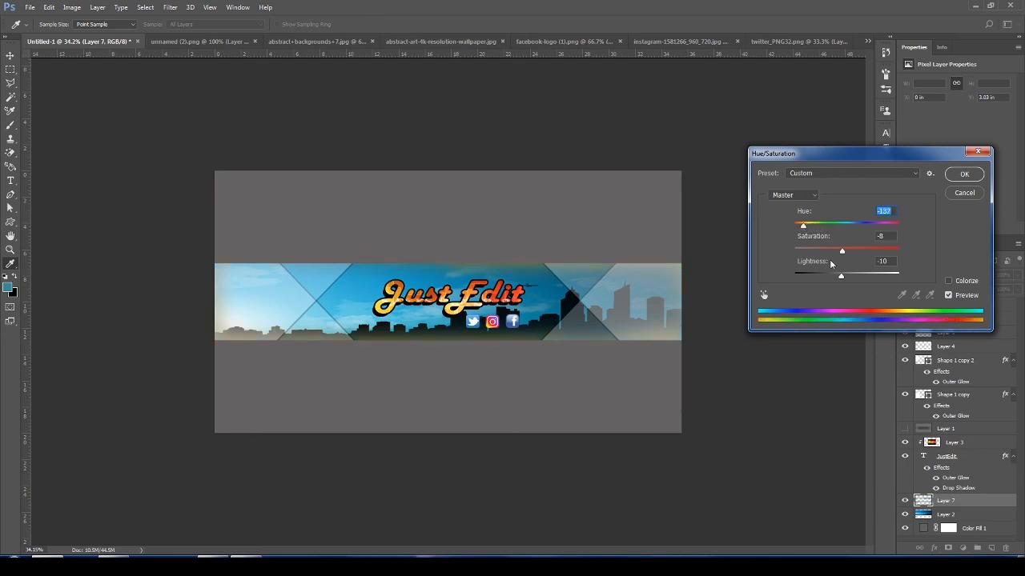
{"action": "mouse_move", "coordinate": [841, 276]}
{"action": "left_mouse_down"}
{"action": "mouse_move", "coordinate": [852, 274]}
{"action": "mouse_move", "coordinate": [837, 275]}
{"action": "left_mouse_up"}
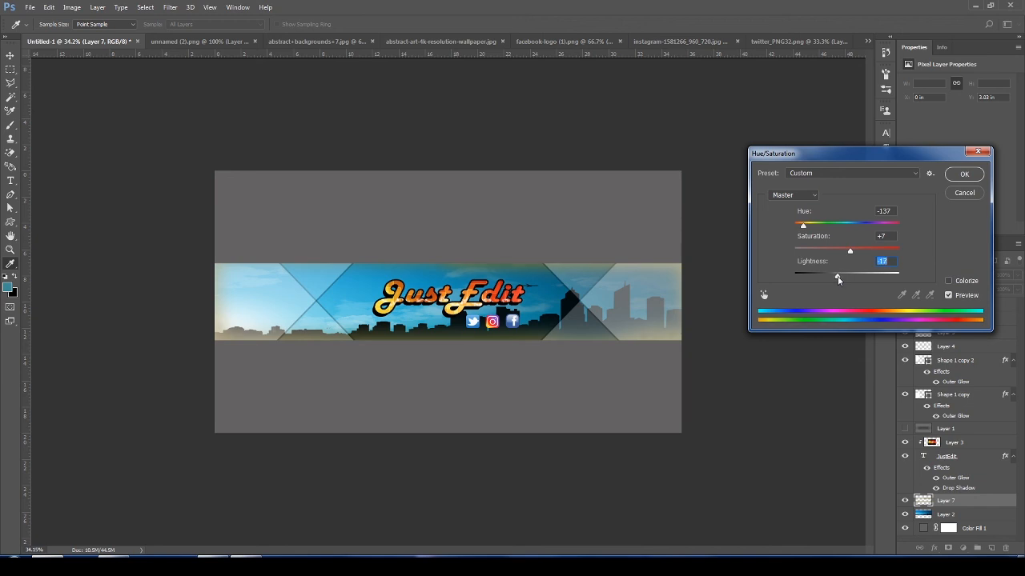
{"action": "left_click", "coordinate": [963, 174]}
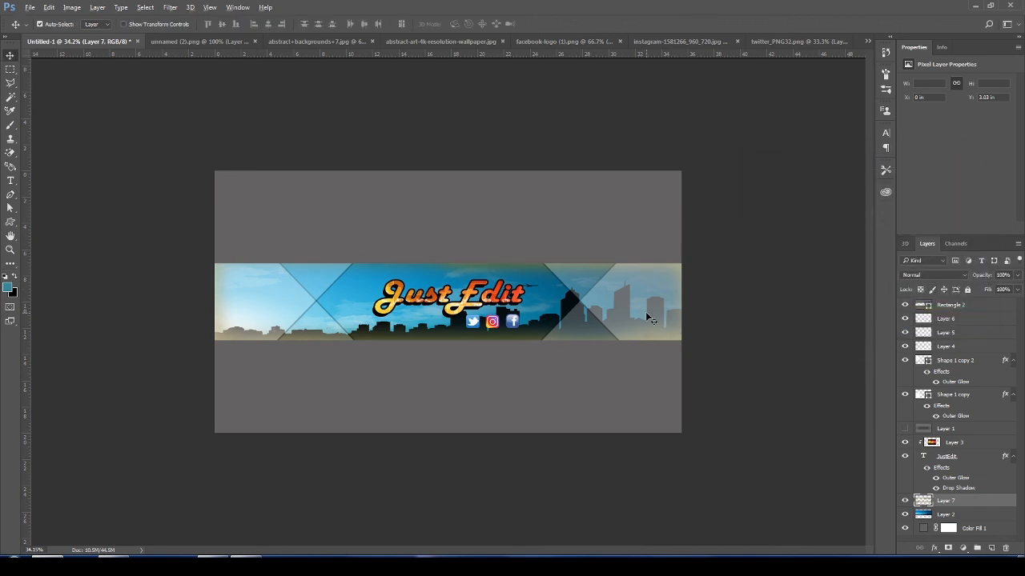
{"action": "scroll", "coordinate": [645, 312], "scroll_direction": "down", "scroll_amount": 2}
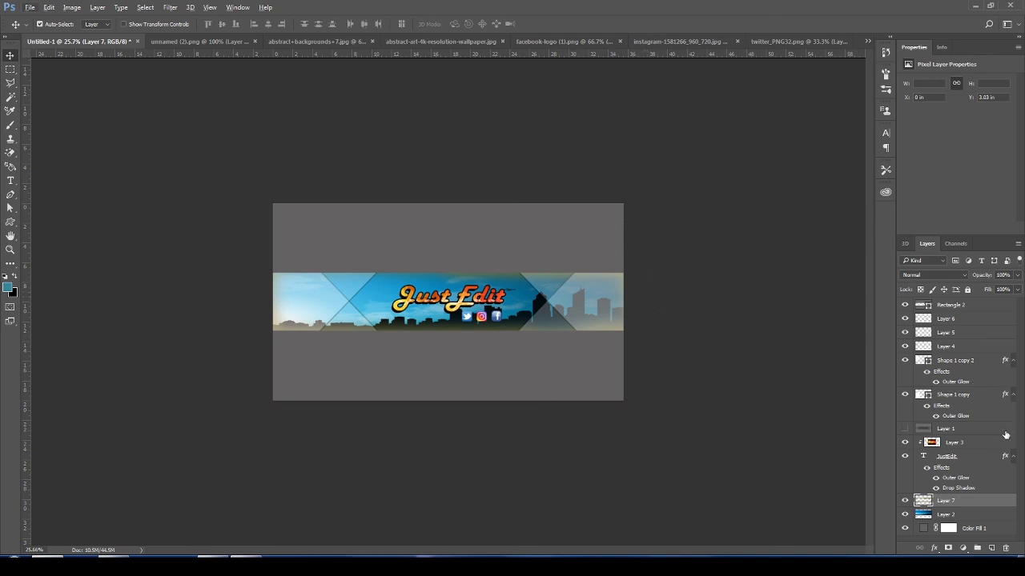
{"action": "scroll", "coordinate": [446, 285], "scroll_direction": "up", "scroll_amount": 3}
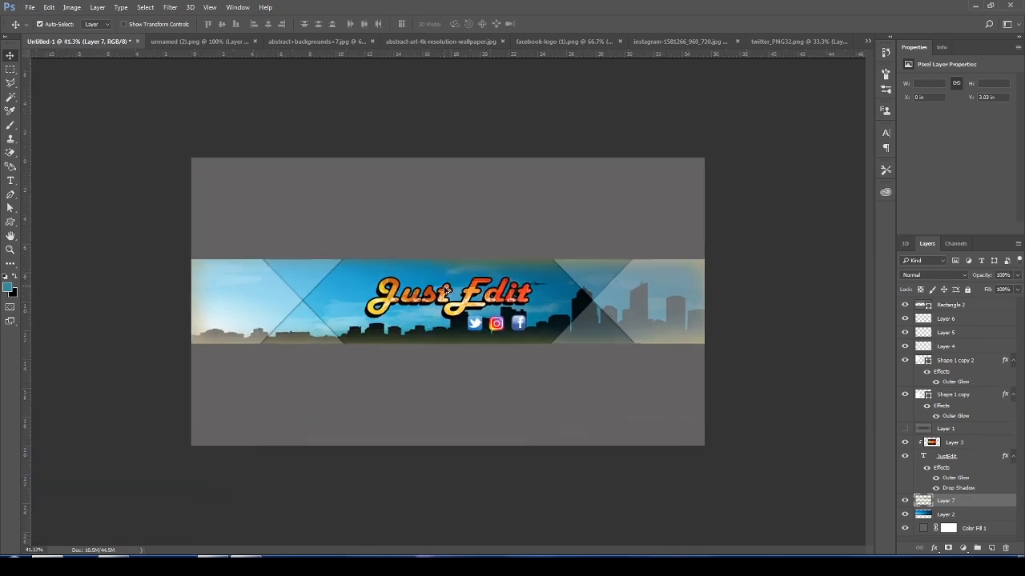
{"action": "scroll", "coordinate": [729, 327], "scroll_direction": "down", "scroll_amount": 1}
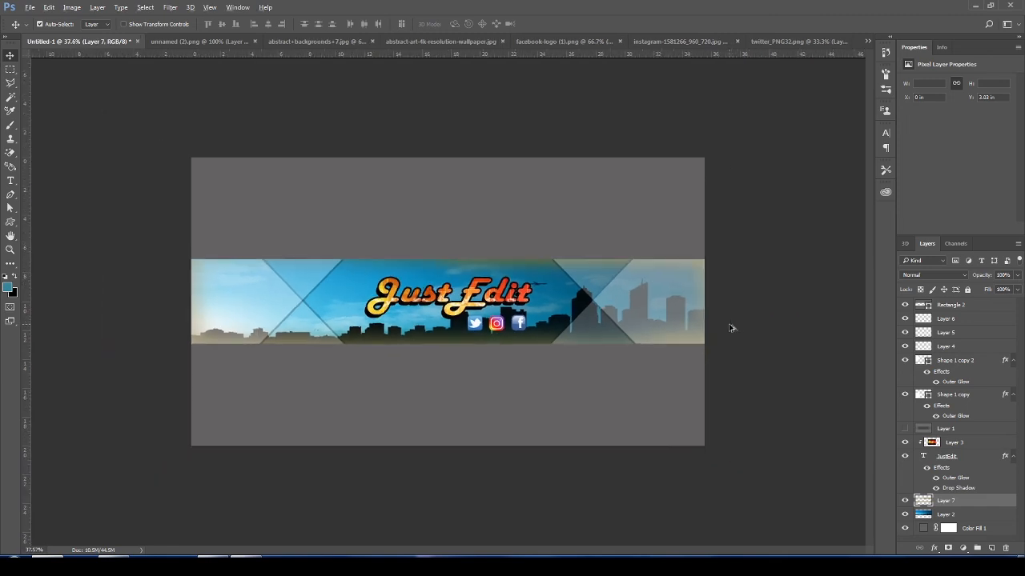